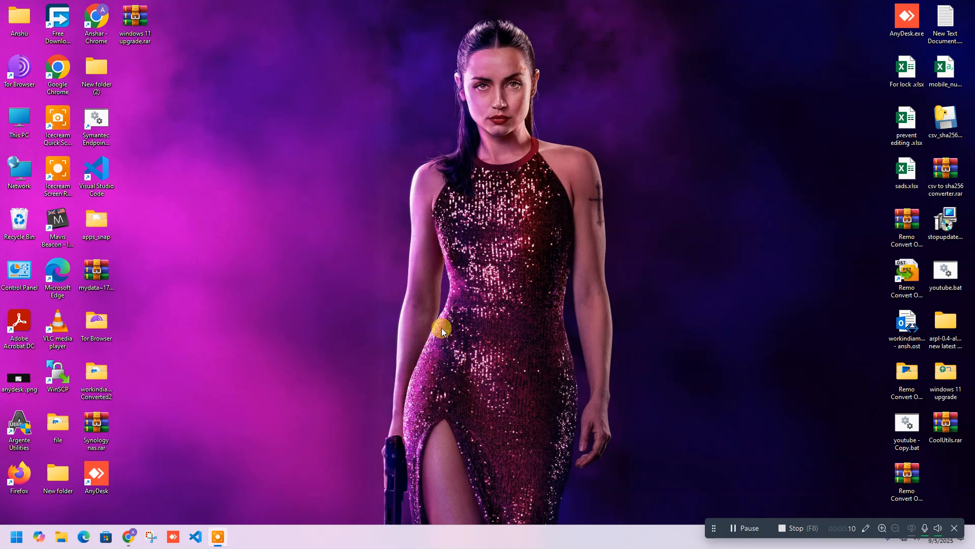
- Switch to Chrome and reload the Arista administrator login page at 192.168.20.1
click(315, 370)
click(127, 537)
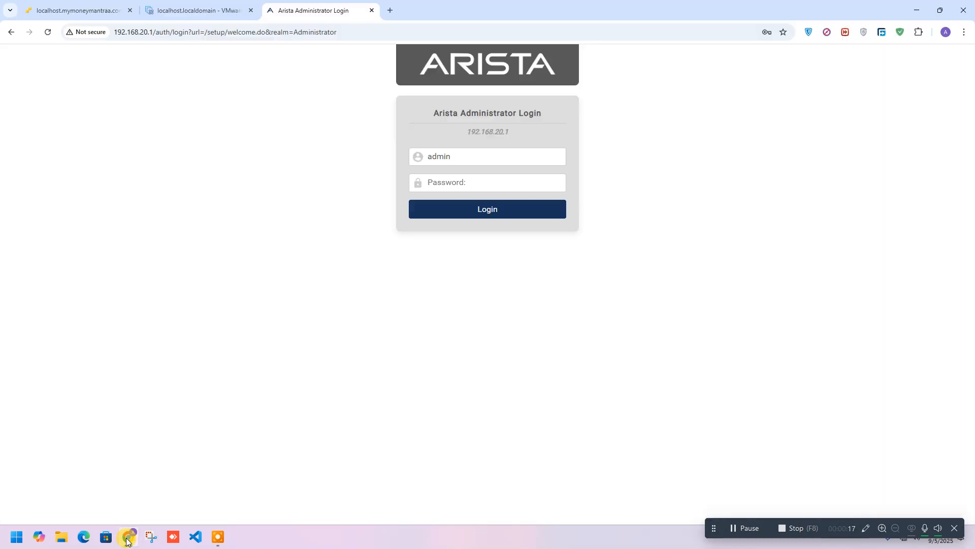
click(346, 35)
click(346, 34)
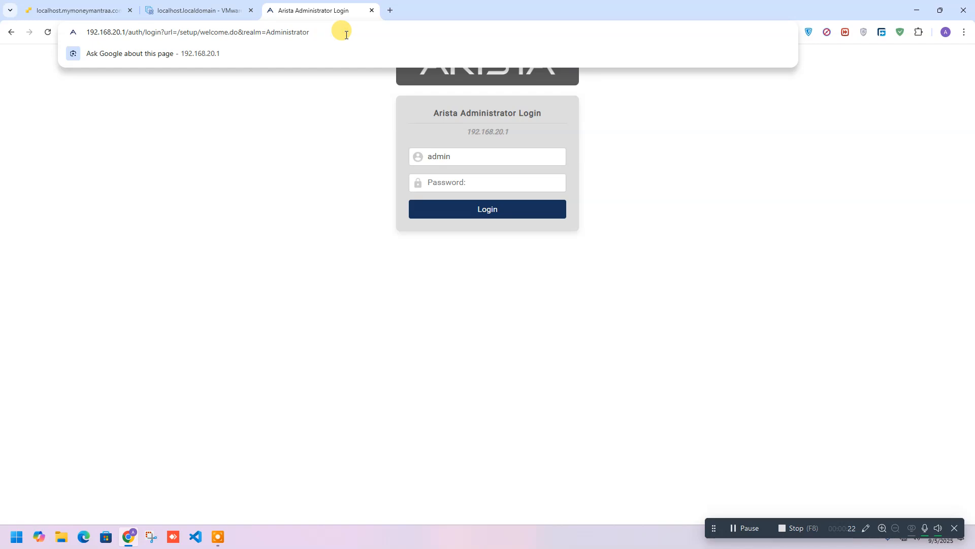
key(Return)
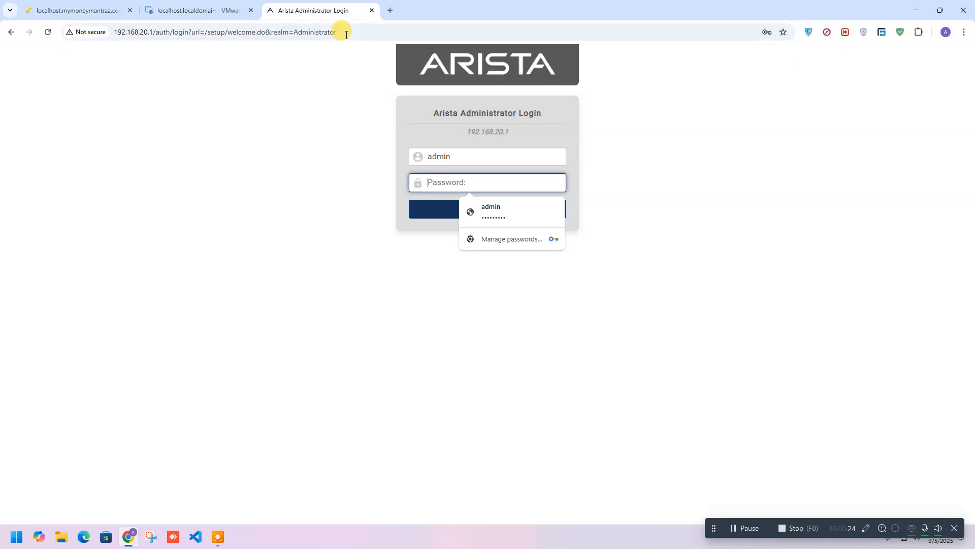
click(338, 82)
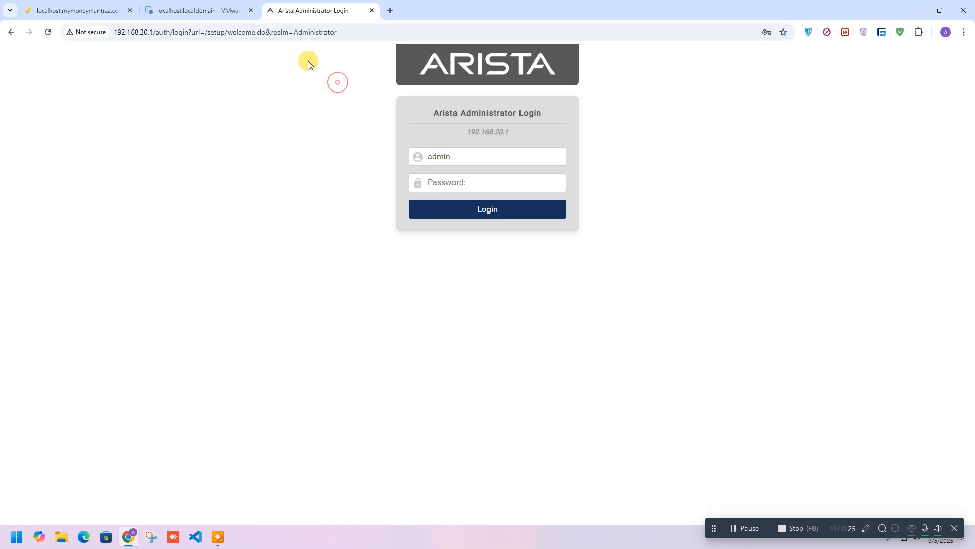
- Sign in as admin by entering the account password, and decline the browser's offer to update the saved password
click(452, 179)
text(•••••)
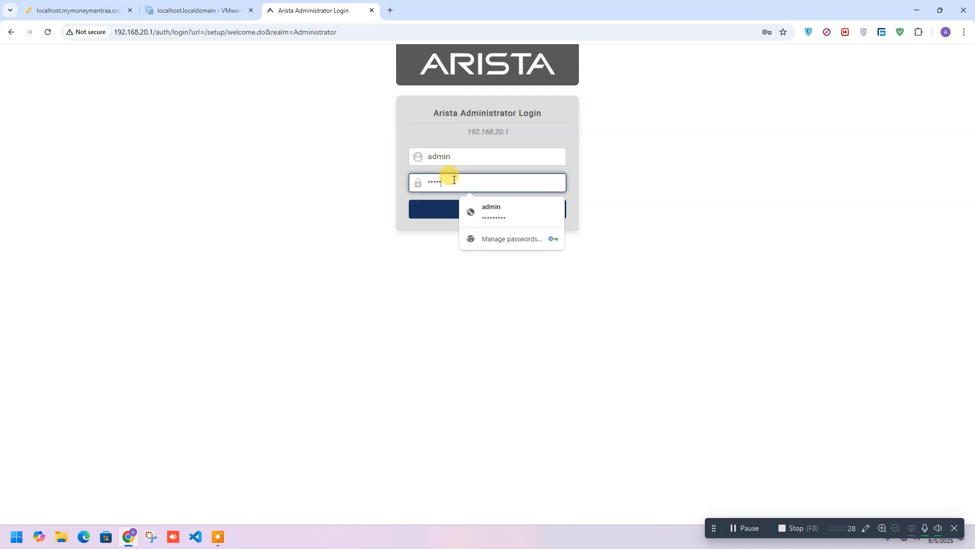
text(••)
key(Return)
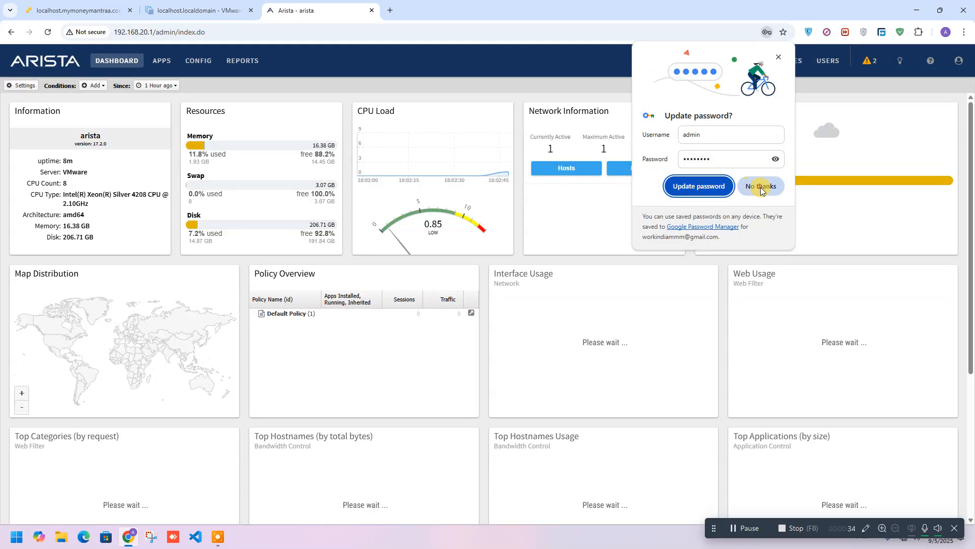
click(761, 188)
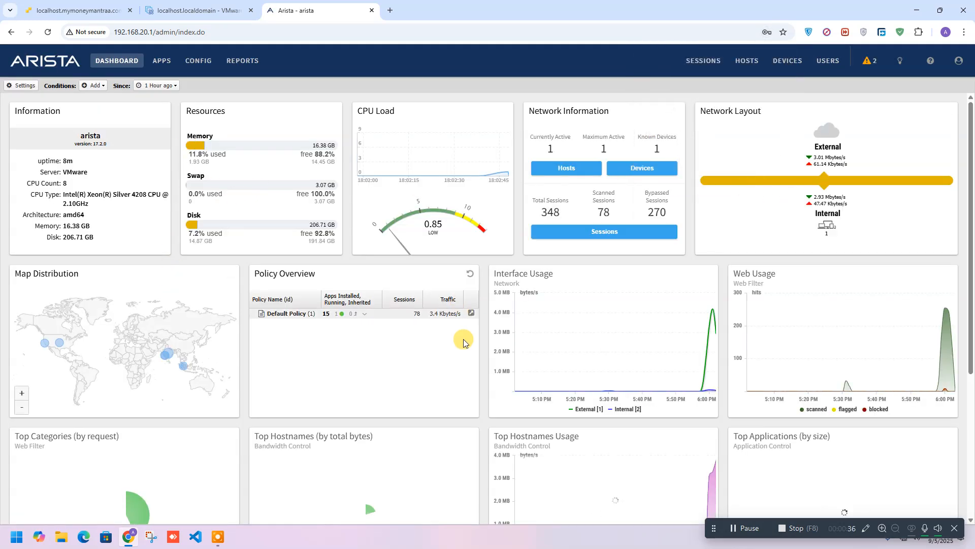
- Open the list of policies in the Policy Manager service app
click(160, 62)
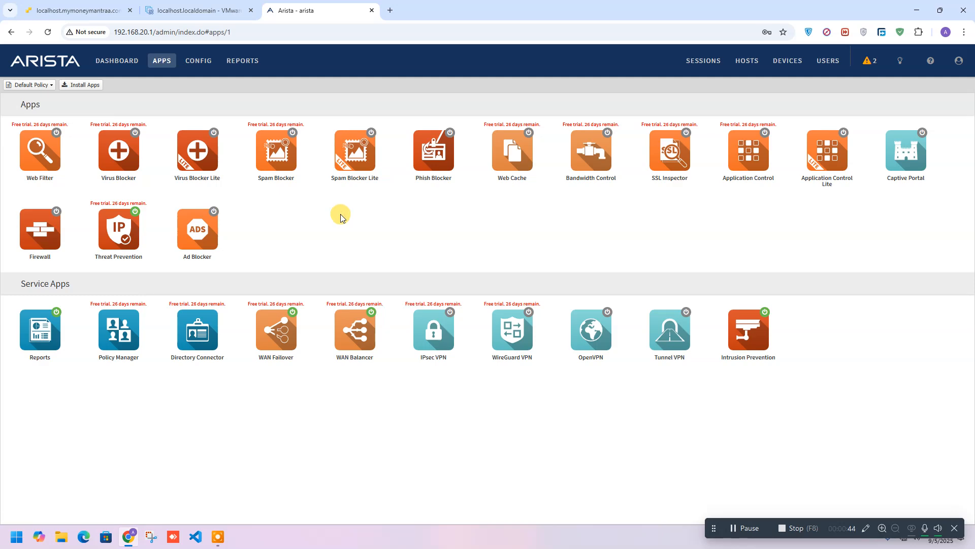
click(118, 333)
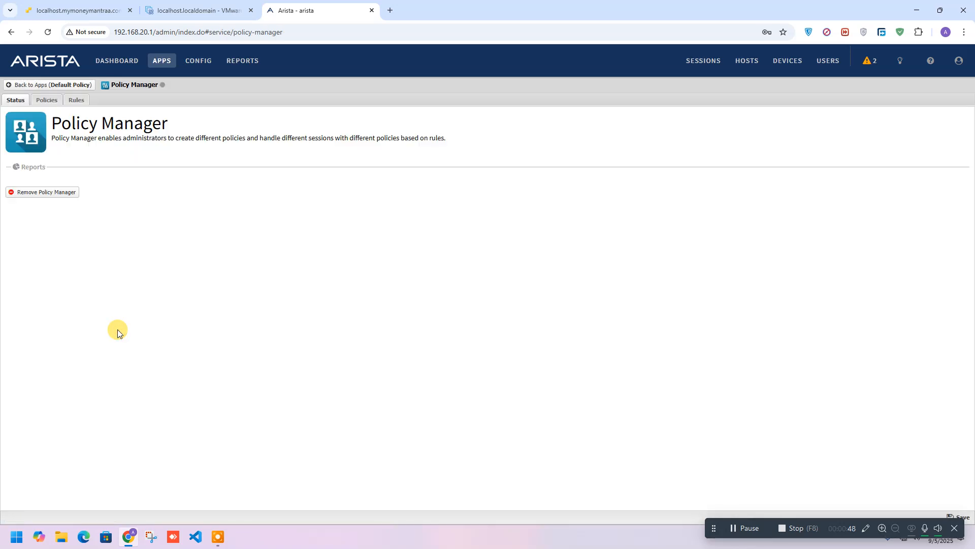
click(49, 103)
click(99, 199)
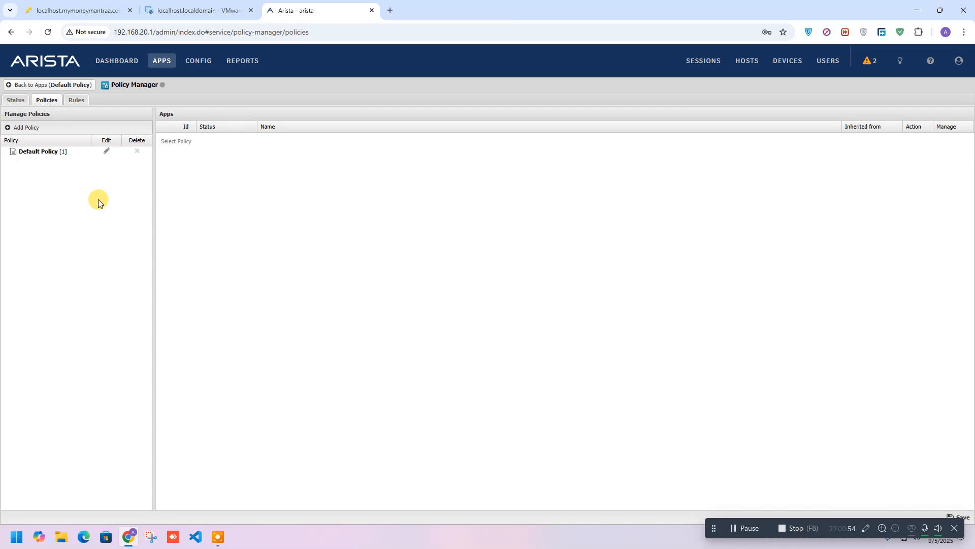
click(68, 190)
click(27, 133)
click(439, 278)
text(Hr Policy)
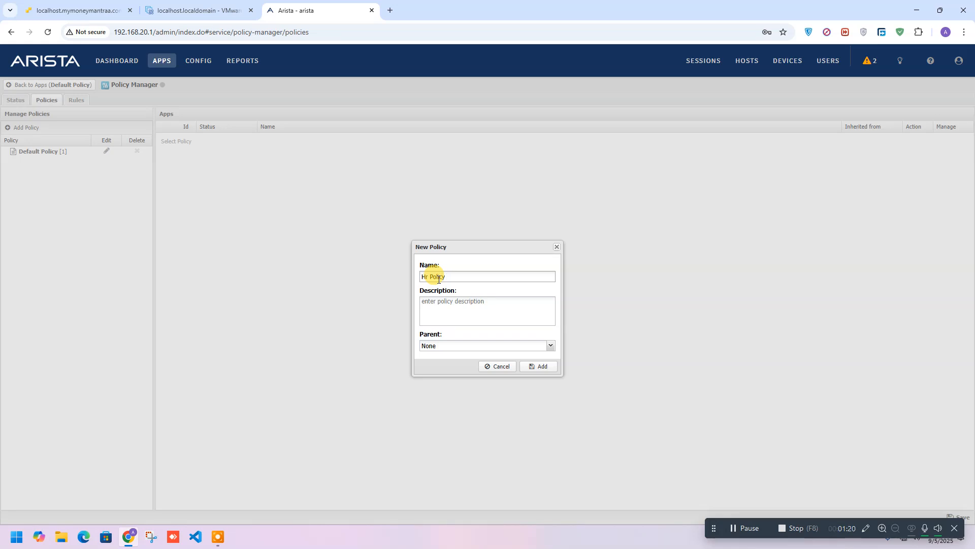
click(445, 344)
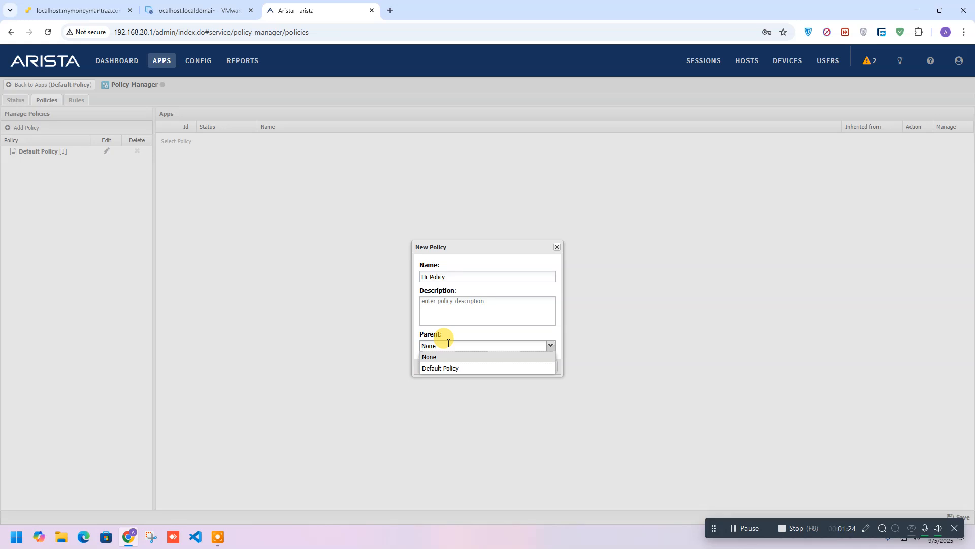
click(447, 343)
click(445, 340)
click(448, 339)
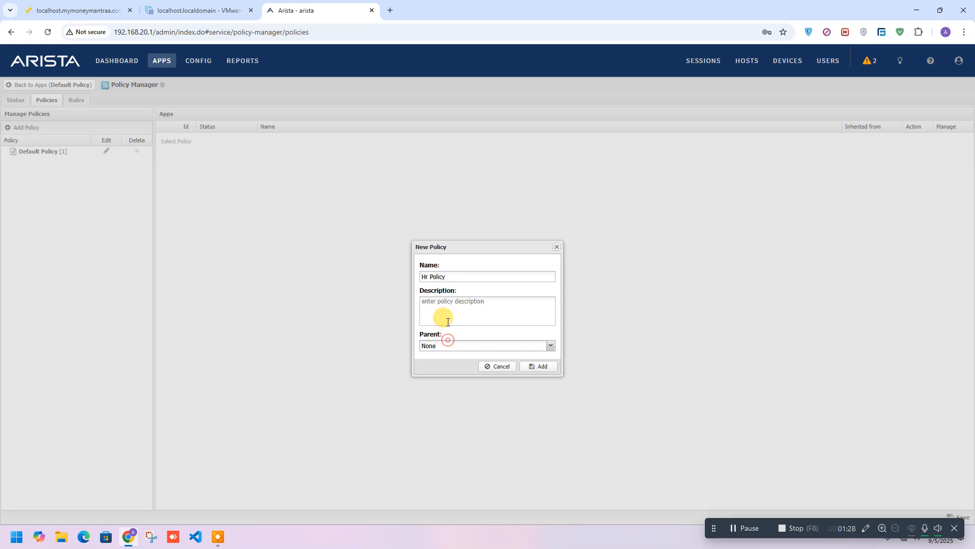
click(506, 366)
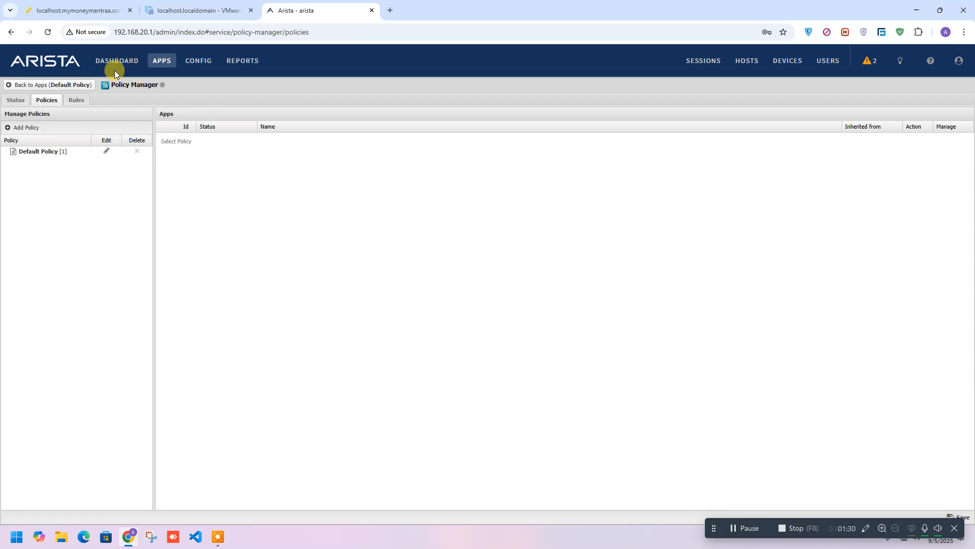
click(20, 85)
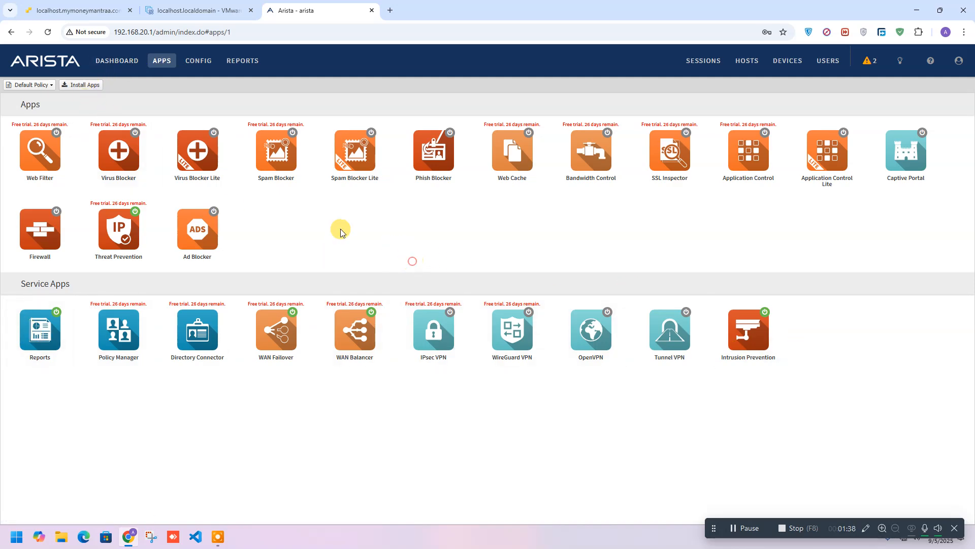
click(126, 334)
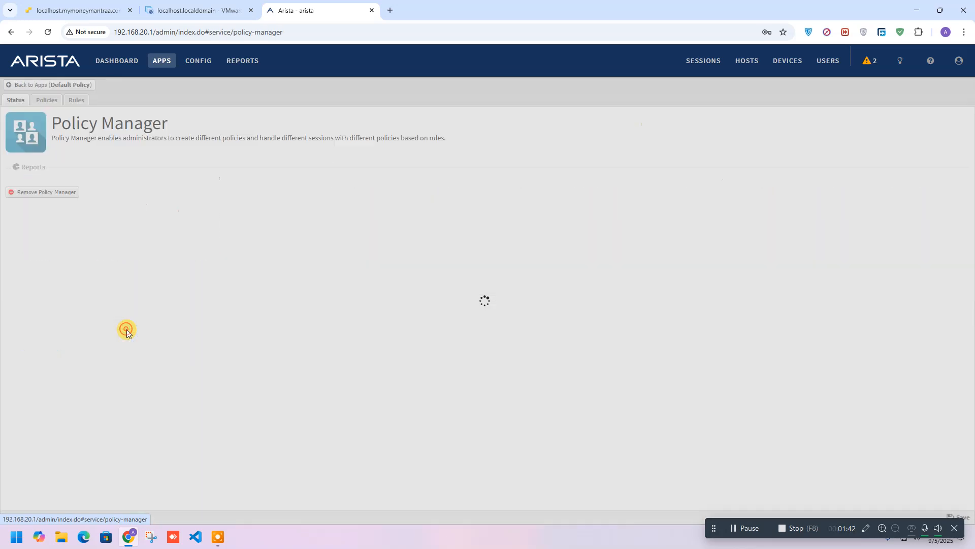
click(51, 104)
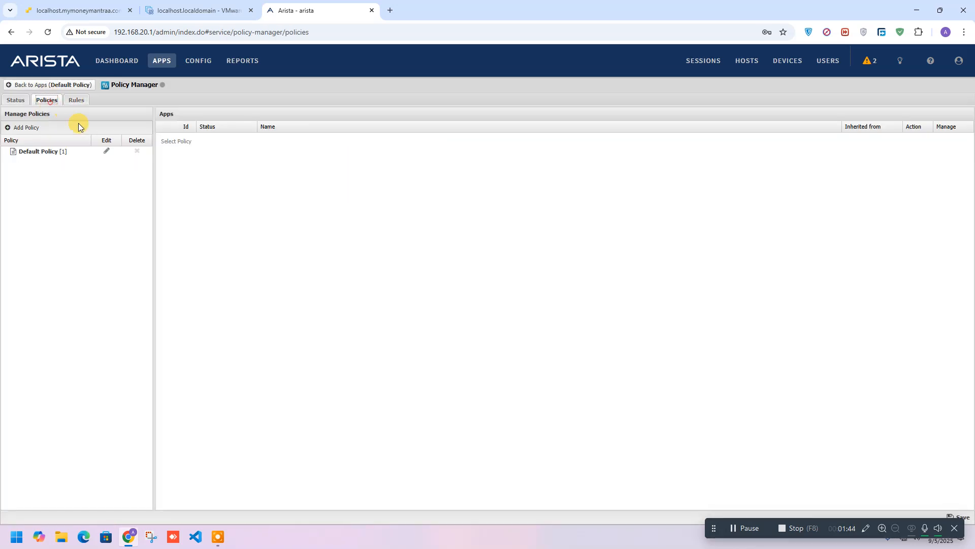
- Try to add a policy named "HR Polciy" with Default Policy as its parent, and return to the policy list
click(15, 127)
click(437, 278)
text(HR Polciy)
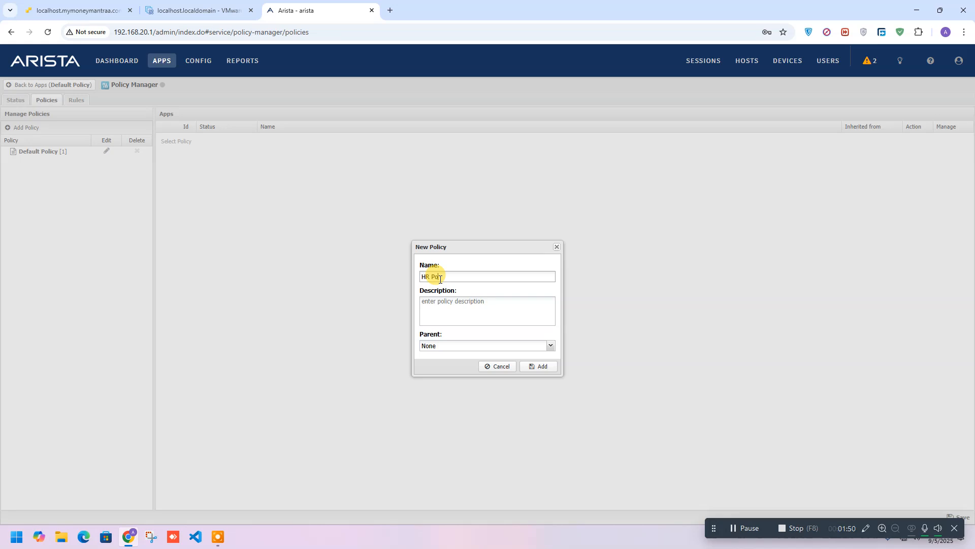
click(442, 346)
click(438, 368)
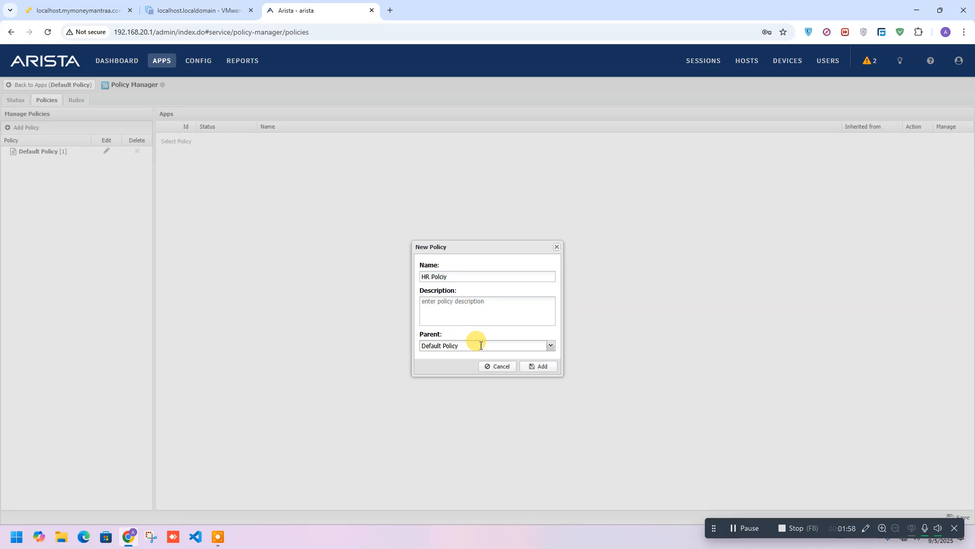
click(544, 370)
click(116, 60)
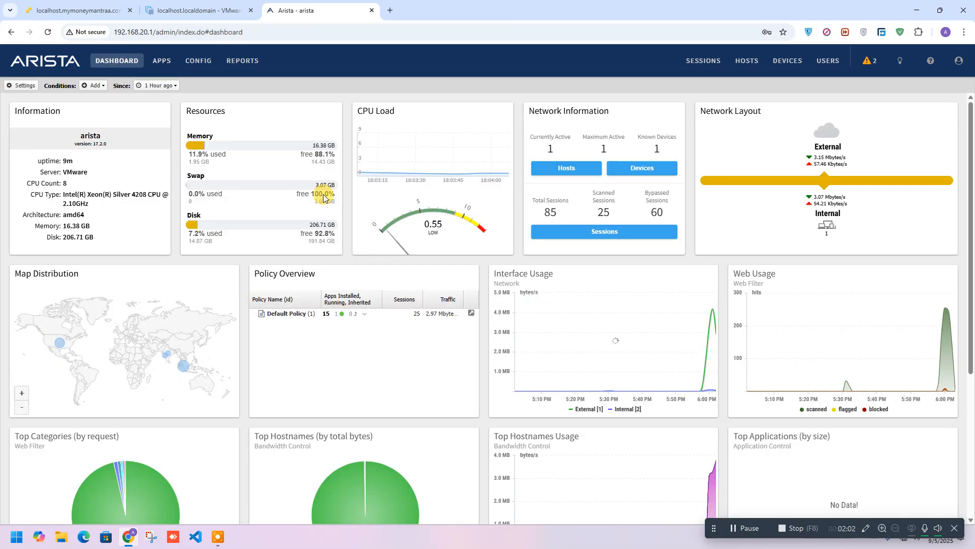
click(163, 63)
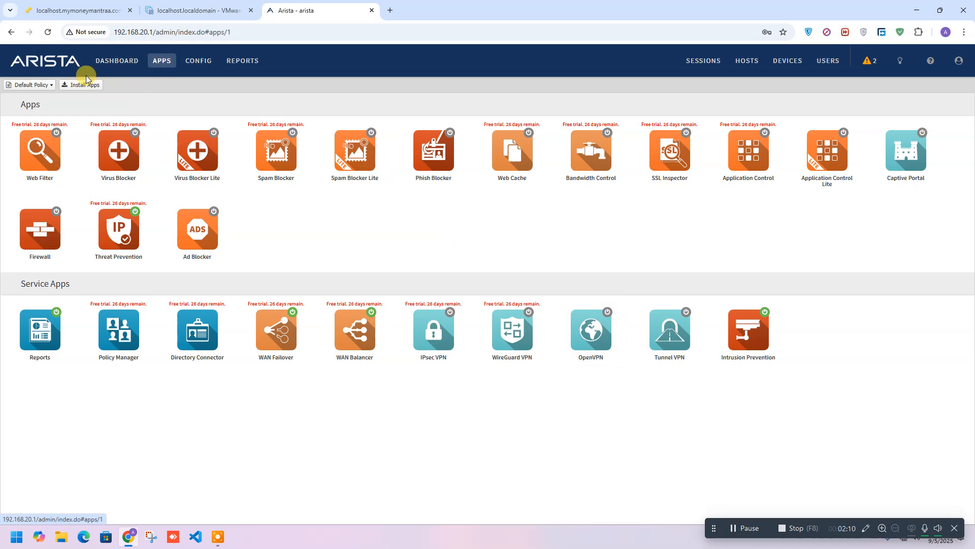
click(112, 337)
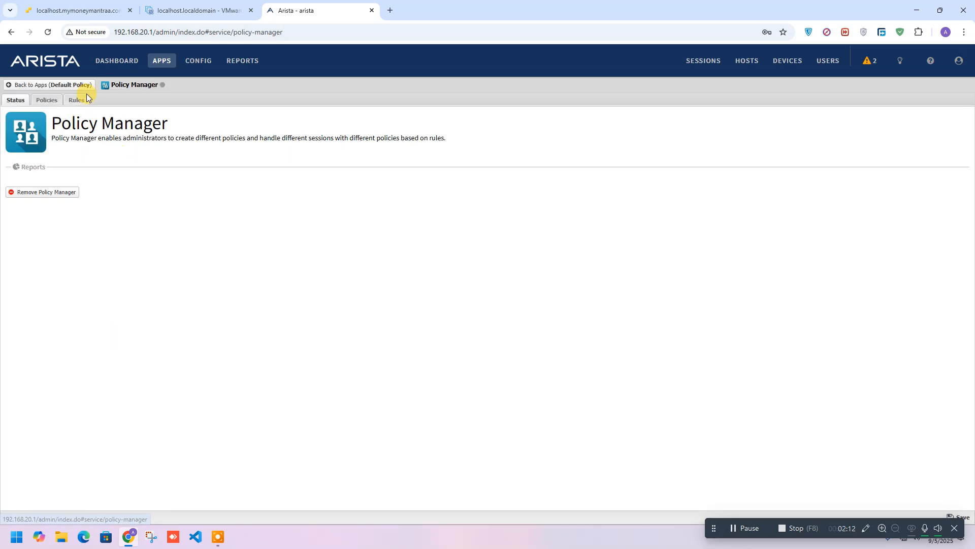
click(47, 101)
- Add a policy named "Hr Policy" with Default Policy as its parent, and install Web Filter for it
click(11, 127)
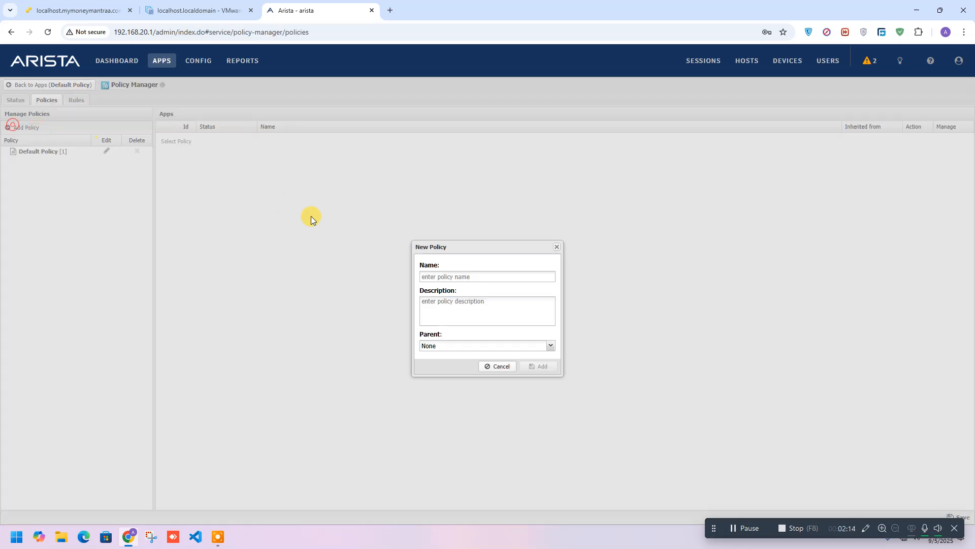
click(452, 276)
text(Hzr)
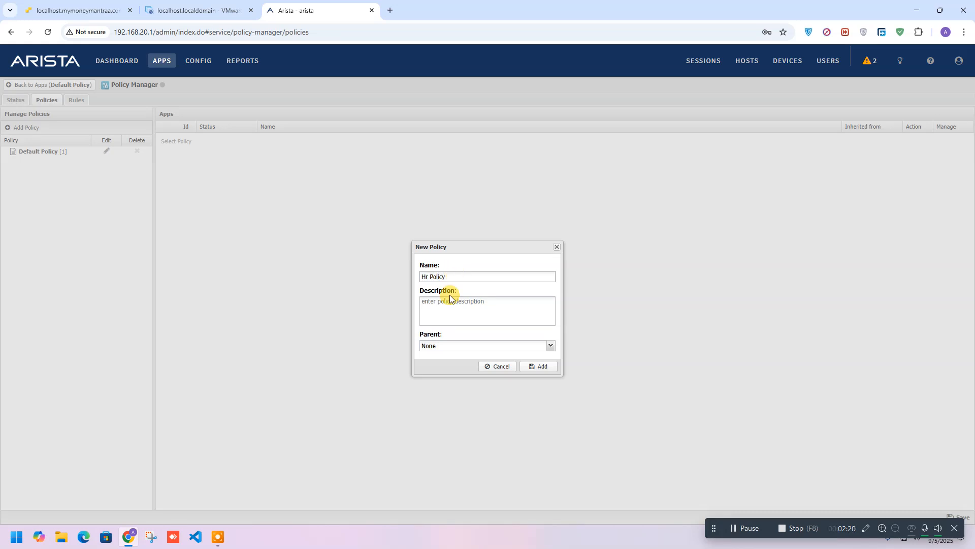
click(437, 346)
click(446, 366)
click(548, 367)
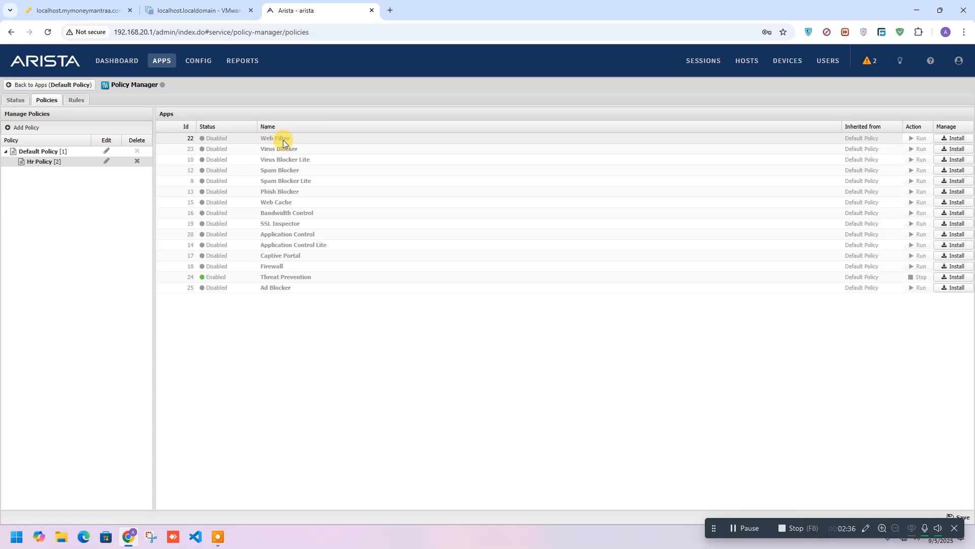
click(943, 142)
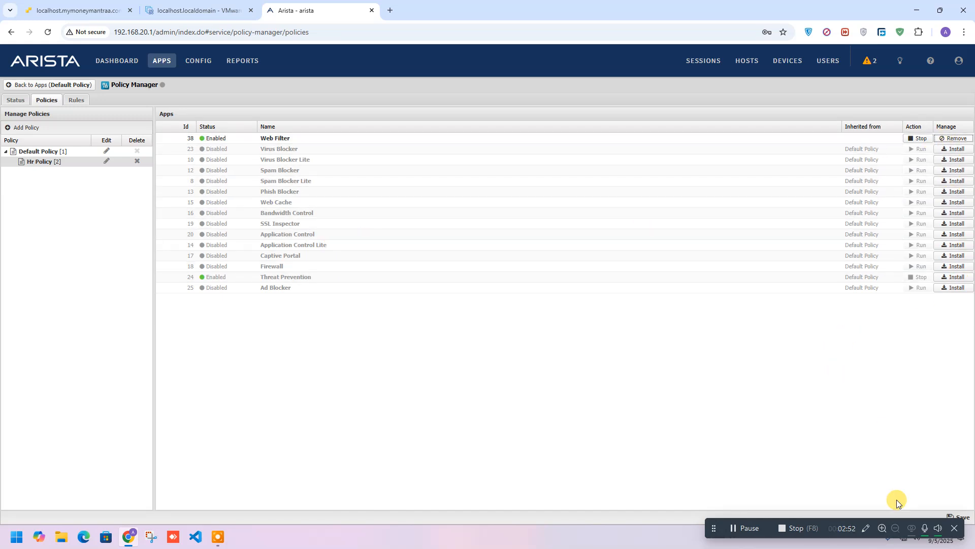
click(954, 528)
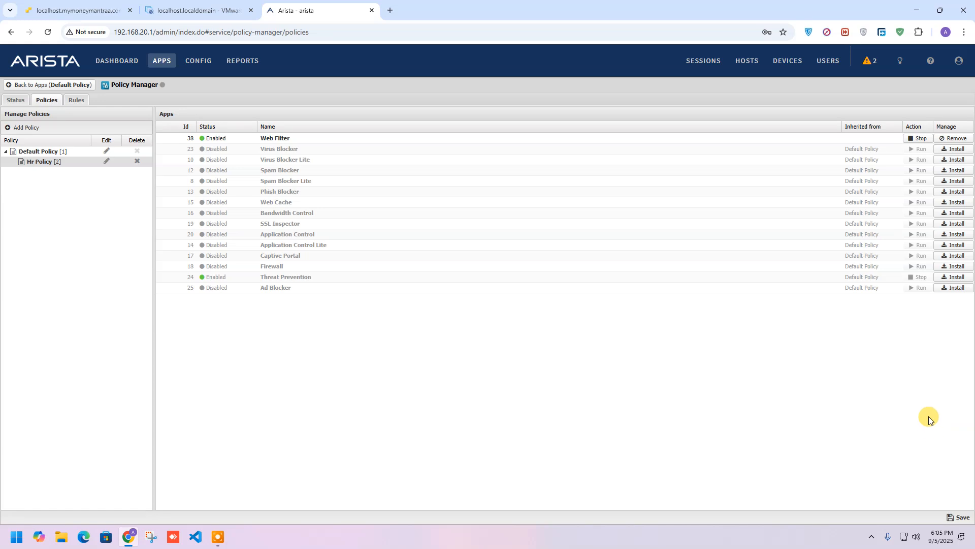
- Add a policy named "Data policy" with Default Policy as its parent, with Web Filter installed for it, and save the settings
click(20, 127)
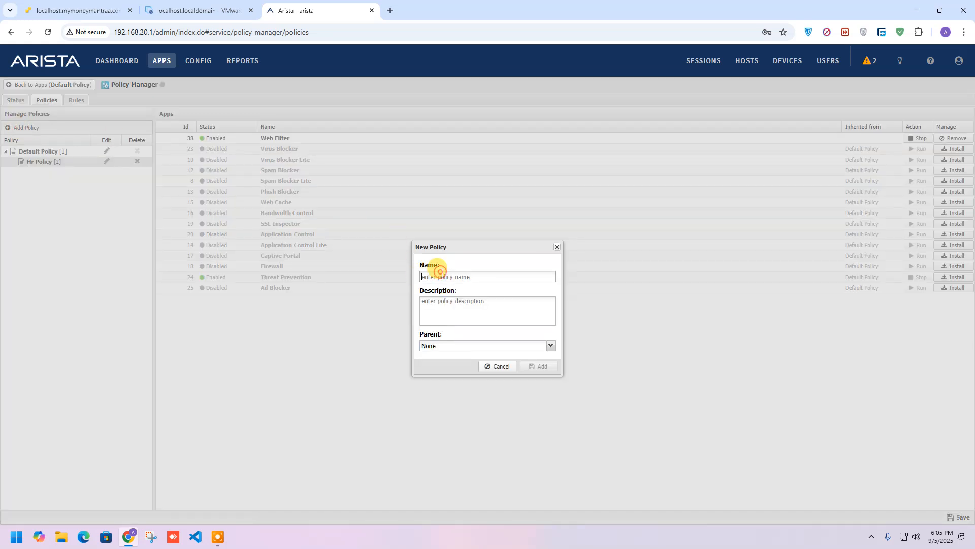
text(Data policy)
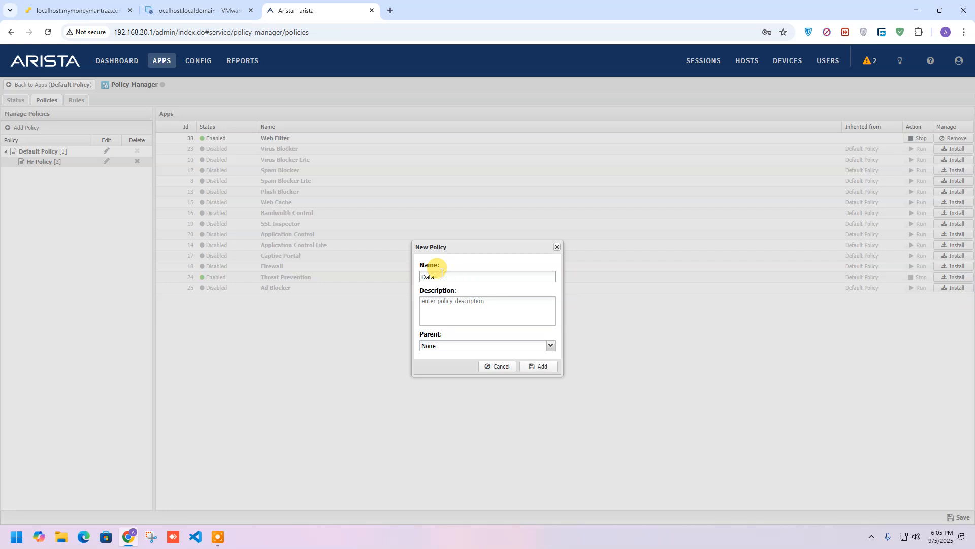
click(439, 342)
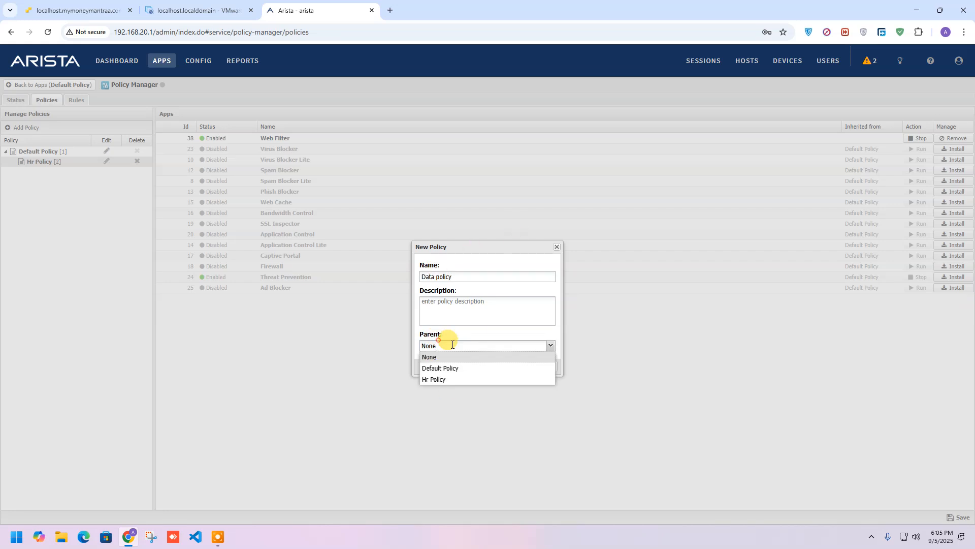
click(441, 372)
click(537, 366)
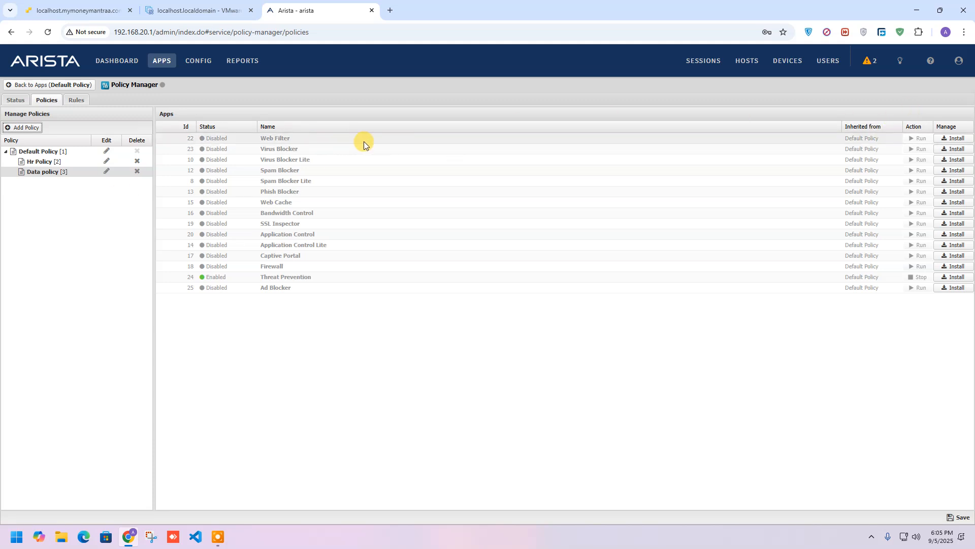
click(958, 139)
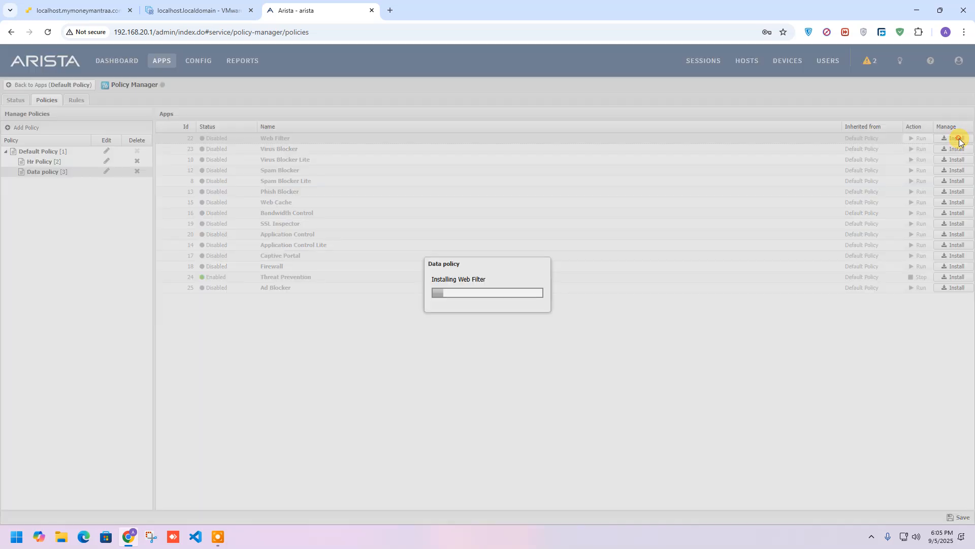
click(965, 523)
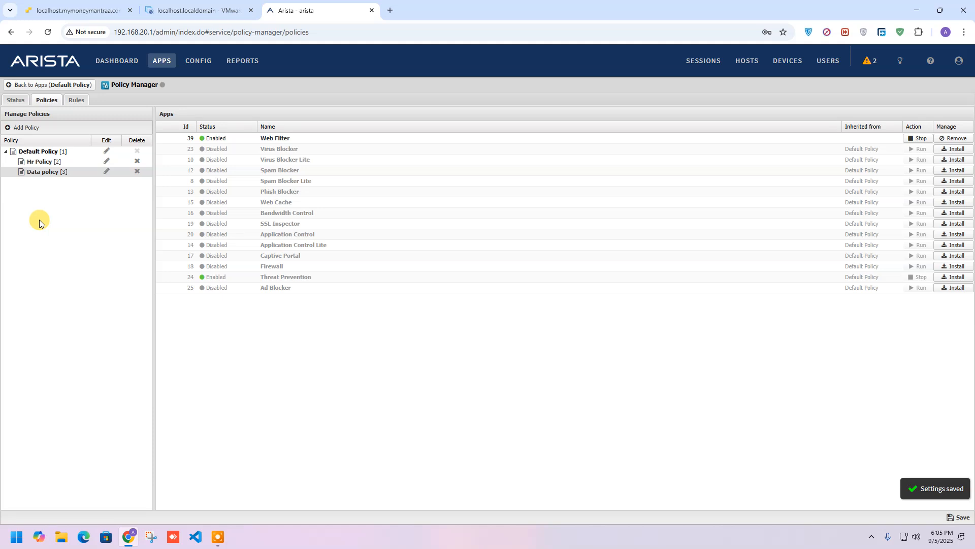
- Start a new Policy Manager rule described as "Hr Policy group" and give it a Source Address condition
click(76, 99)
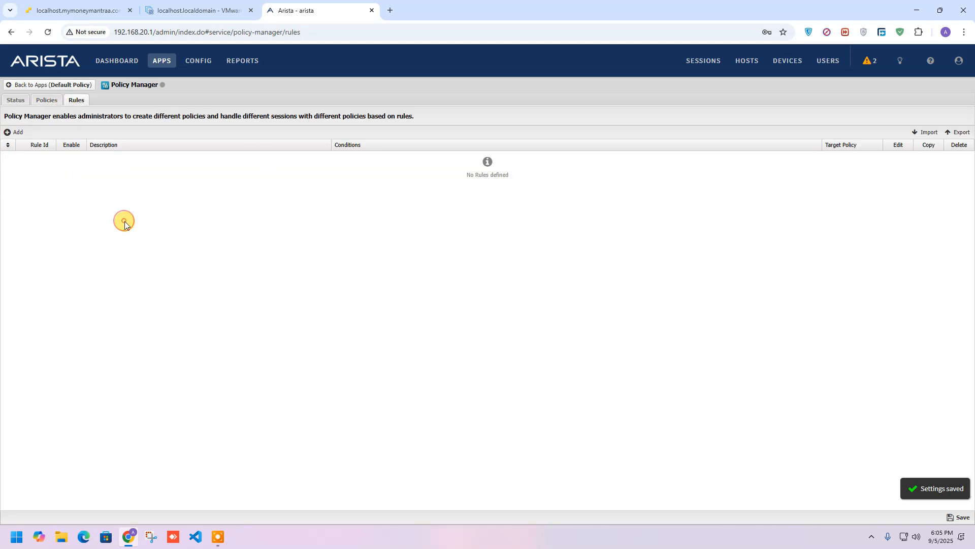
click(9, 134)
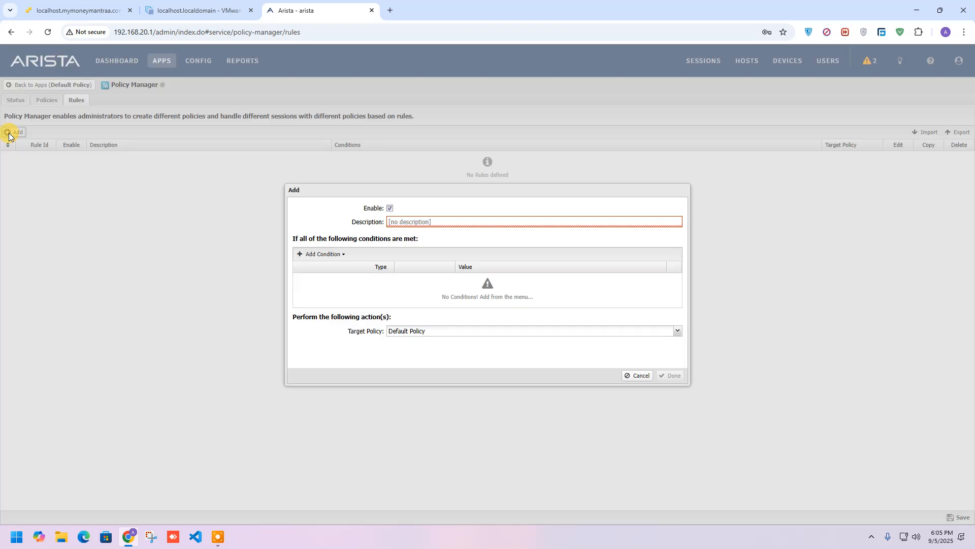
click(409, 222)
text(Hr Policy group)
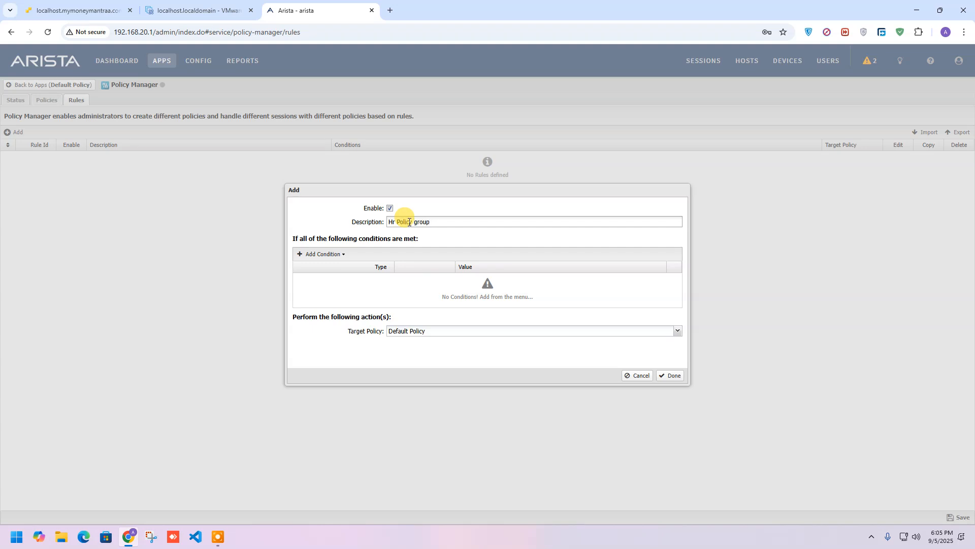
click(316, 255)
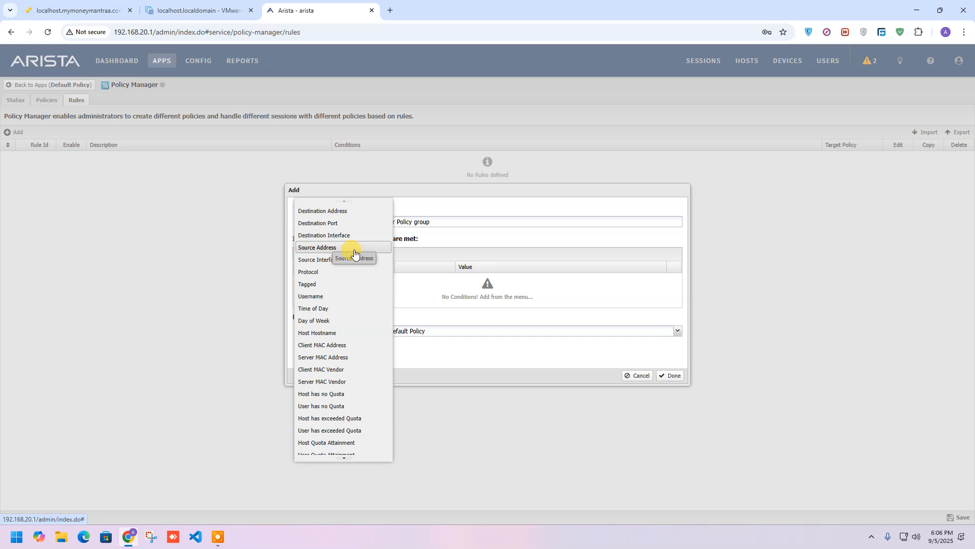
click(325, 249)
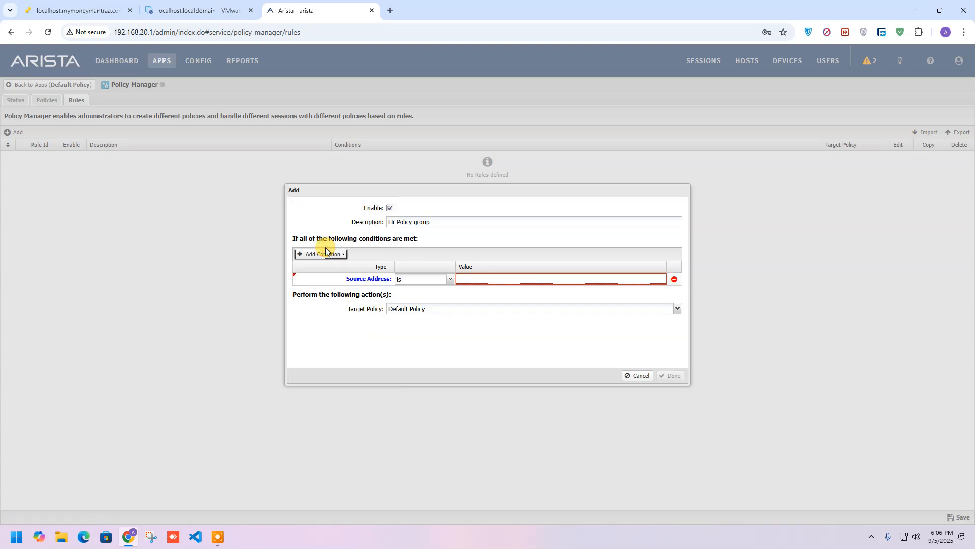
- Set the Source Address condition's value to 192.168.20.100,192.168.20.101
click(463, 279)
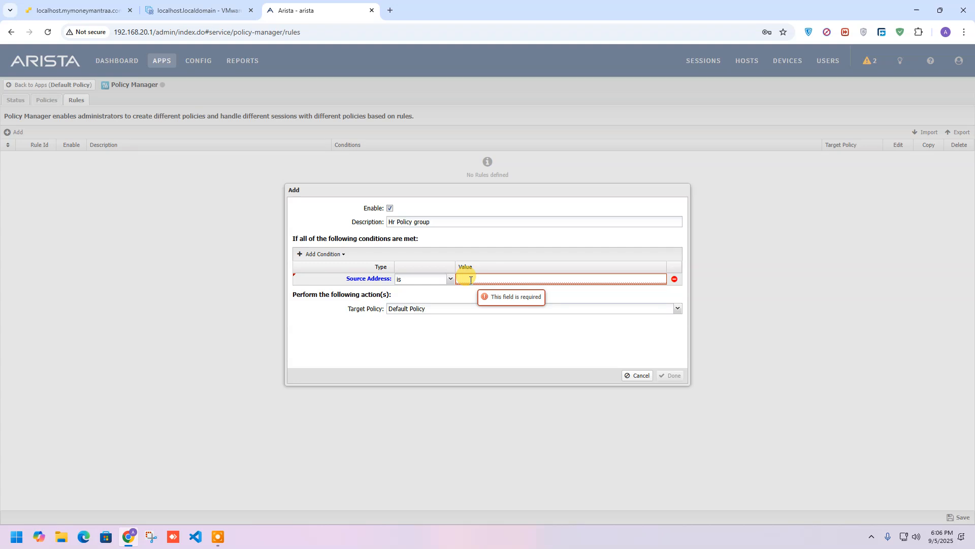
text(172.16.)
key(ctrl+a)
key(BackSpace)
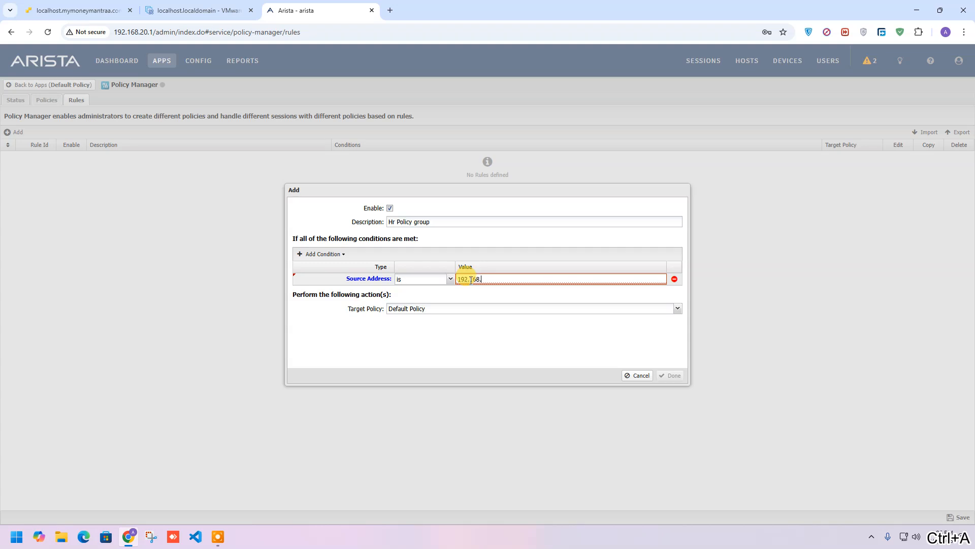
text(192.168.1.1)
key(BackSpace)
key(BackSpace)
text(20.100)
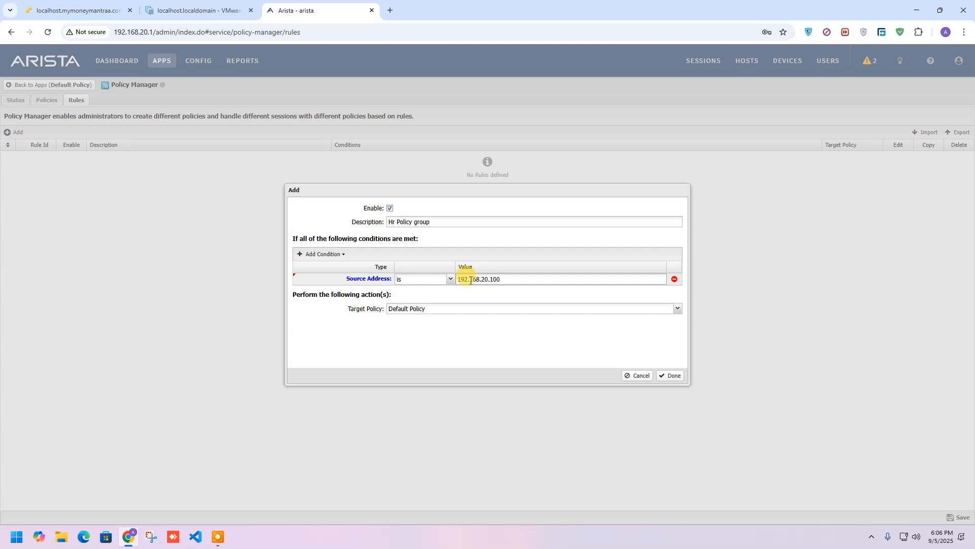
text(,)
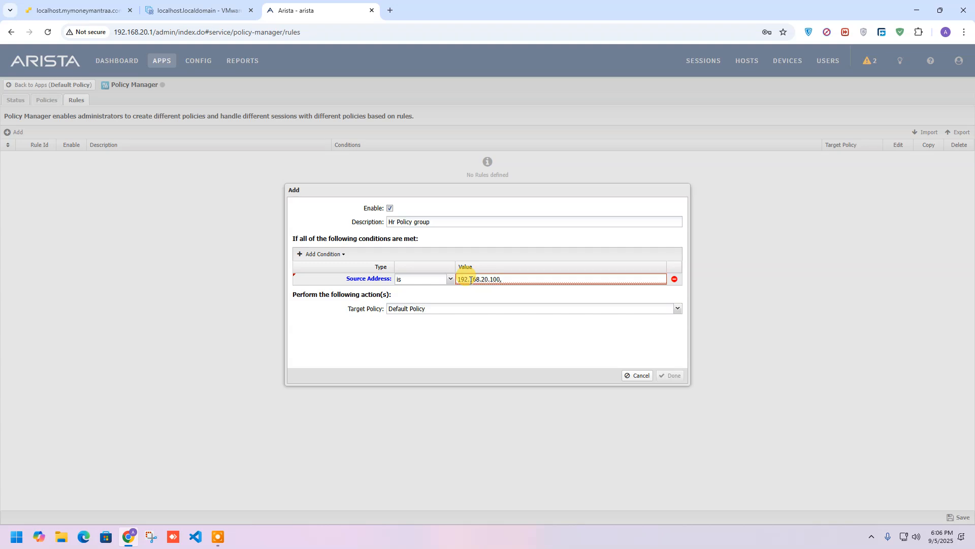
text(192.168.20.101)
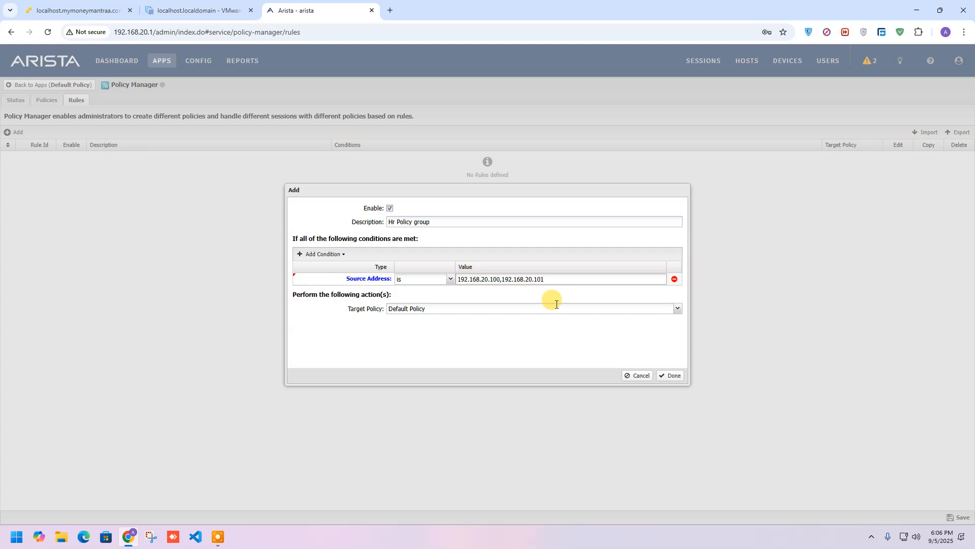
drag(548, 277, 431, 272)
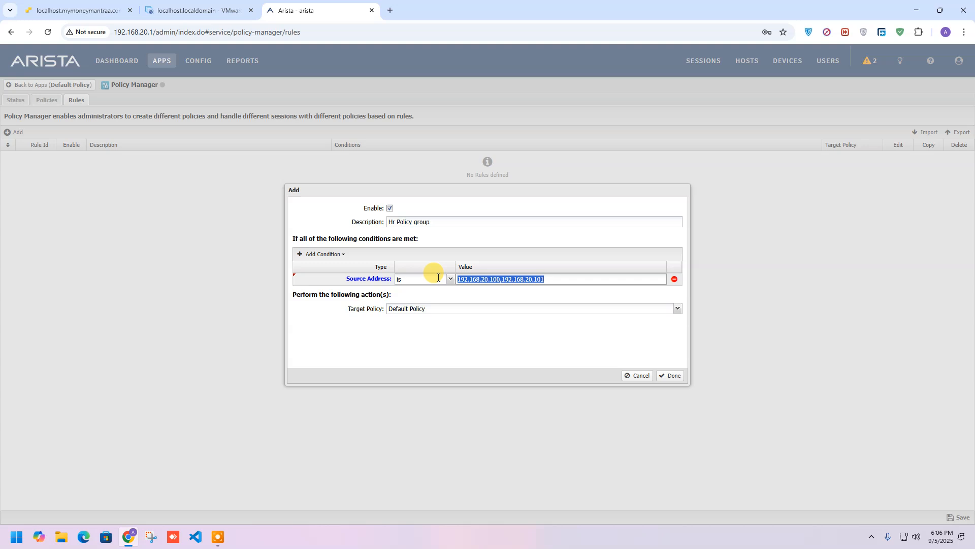
click(540, 292)
- Set the rule's target policy to Hr Policy and finish adding the rule
click(442, 307)
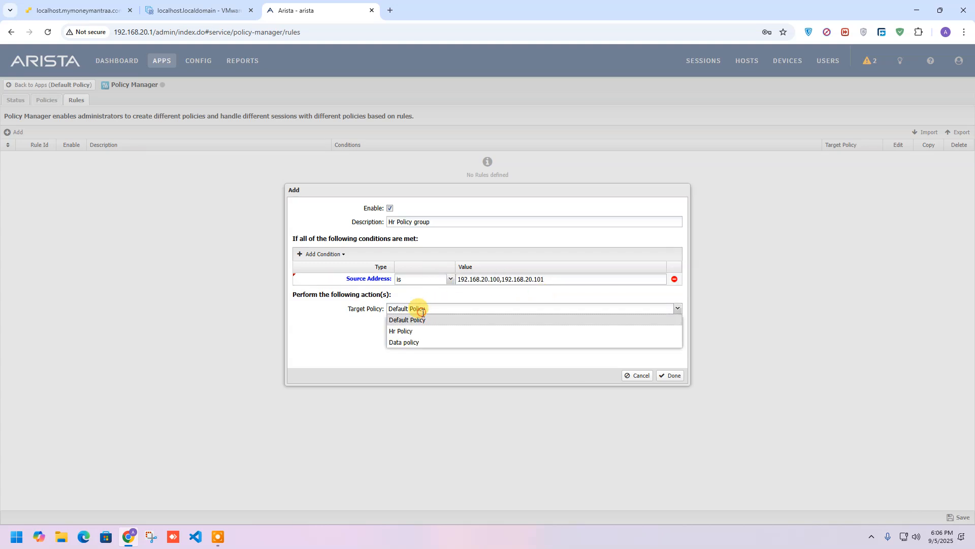
click(411, 331)
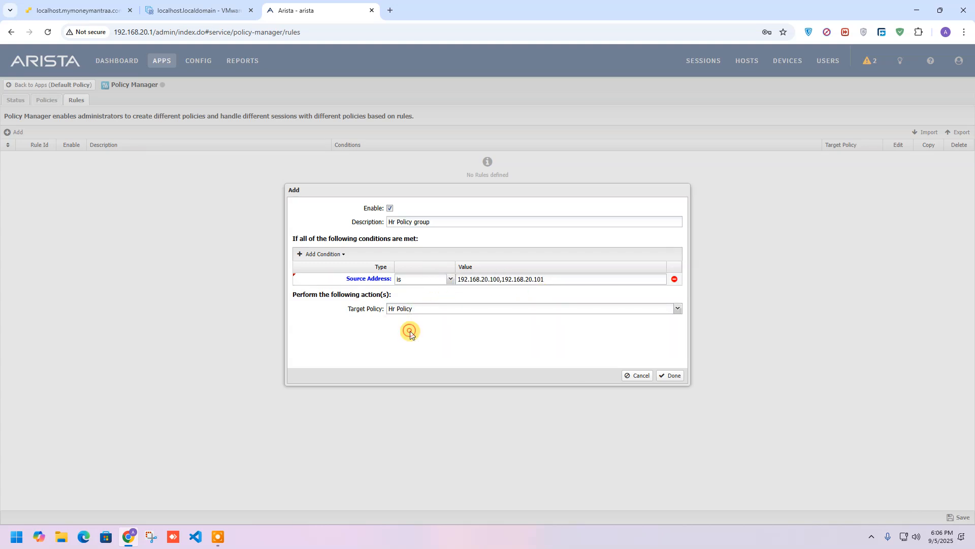
click(670, 376)
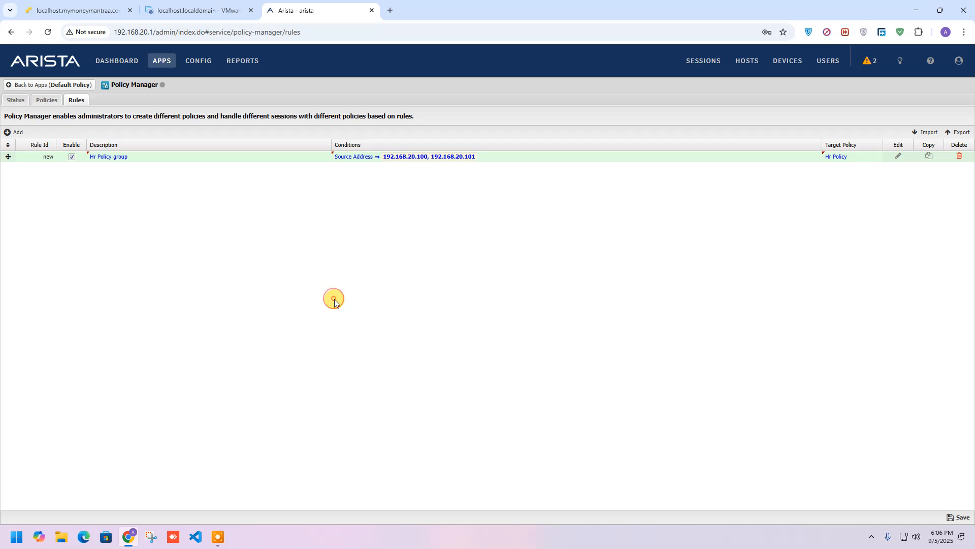
- Start another rule described as "Data policy" with a Source Address condition
click(17, 132)
click(410, 224)
text(Data policy)
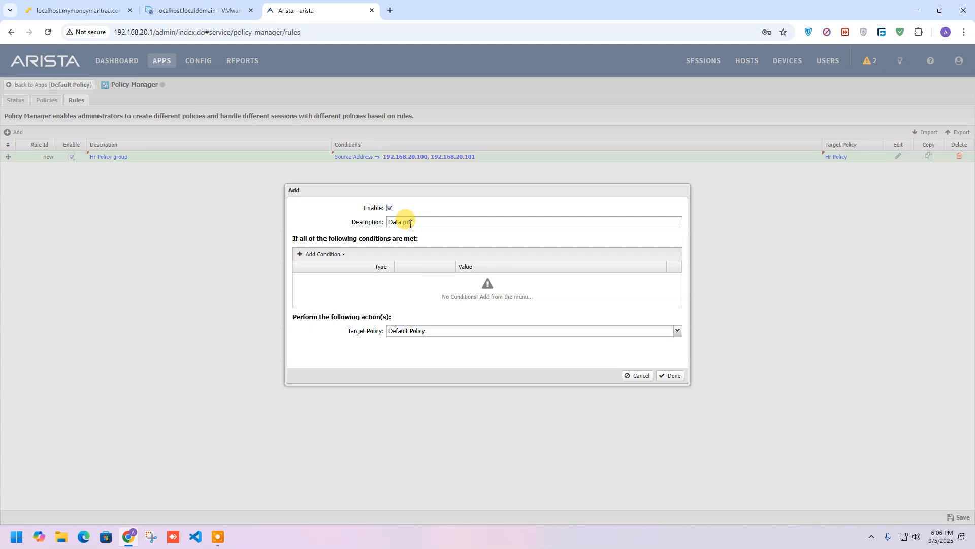
click(336, 254)
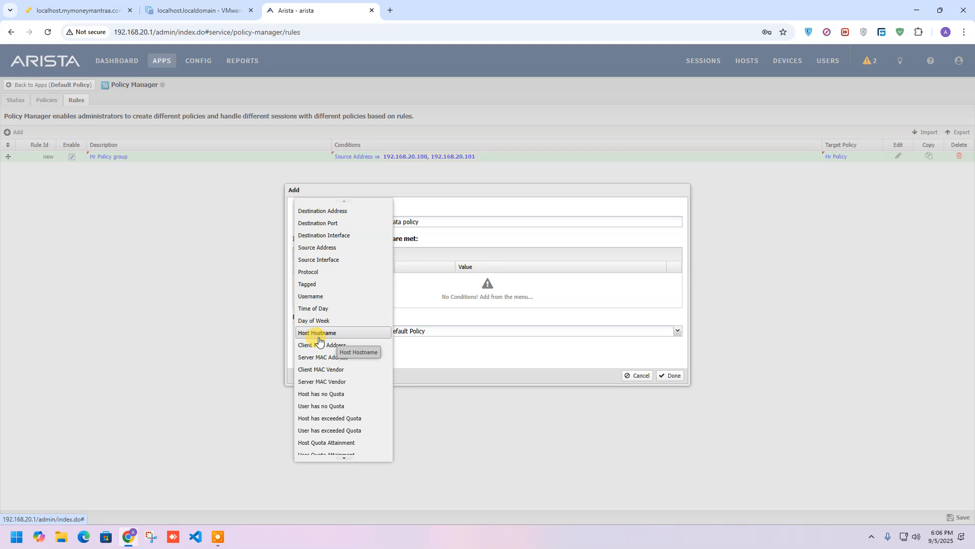
click(305, 253)
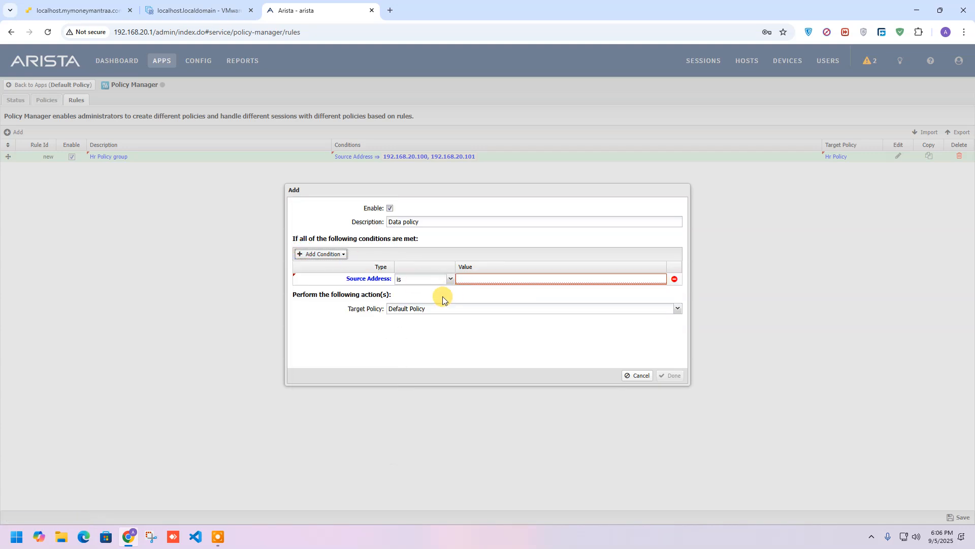
- Set the Data policy rule's source address to 192.168.20.102, finish the rule, and save the settings
click(492, 281)
text(192.168.20.)
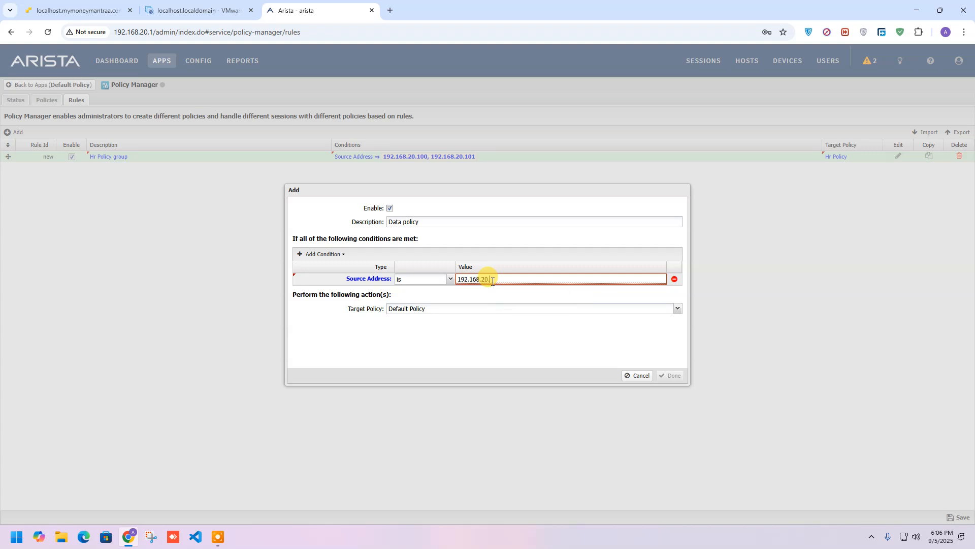
text(102)
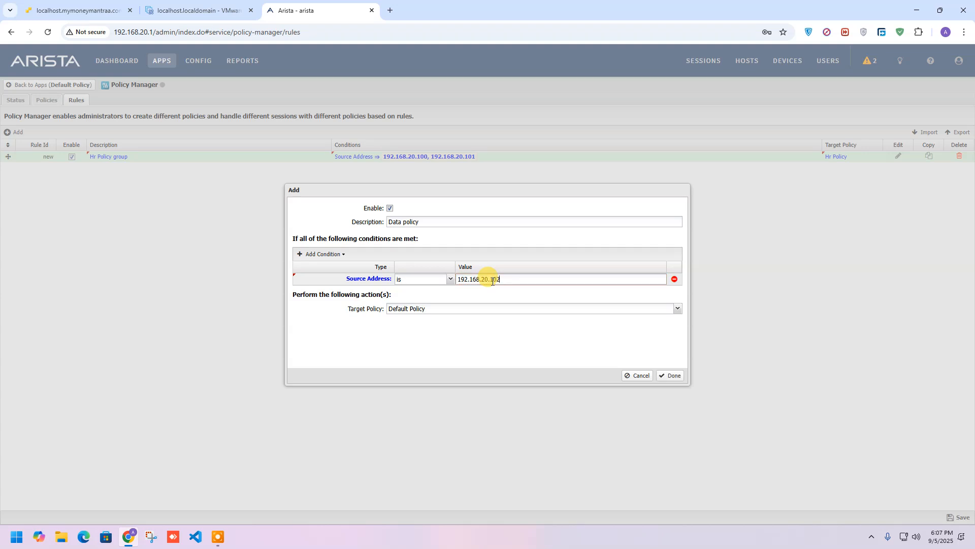
click(670, 375)
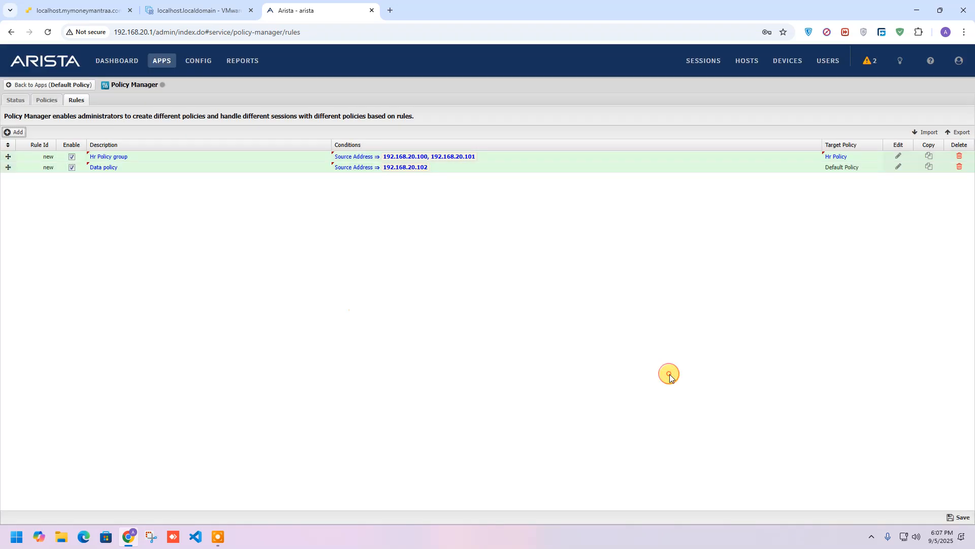
click(959, 518)
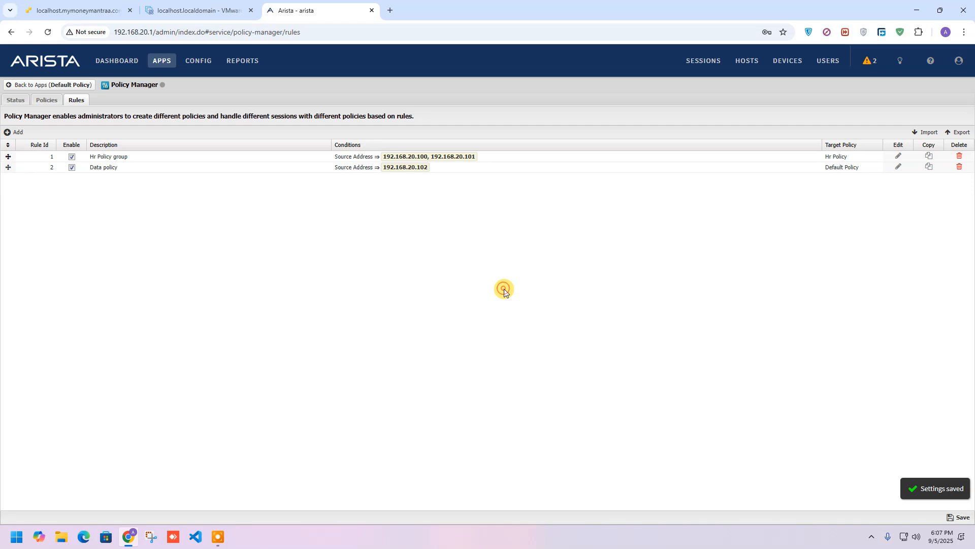
- Return to the apps overview and check which policies can be selected there
click(159, 63)
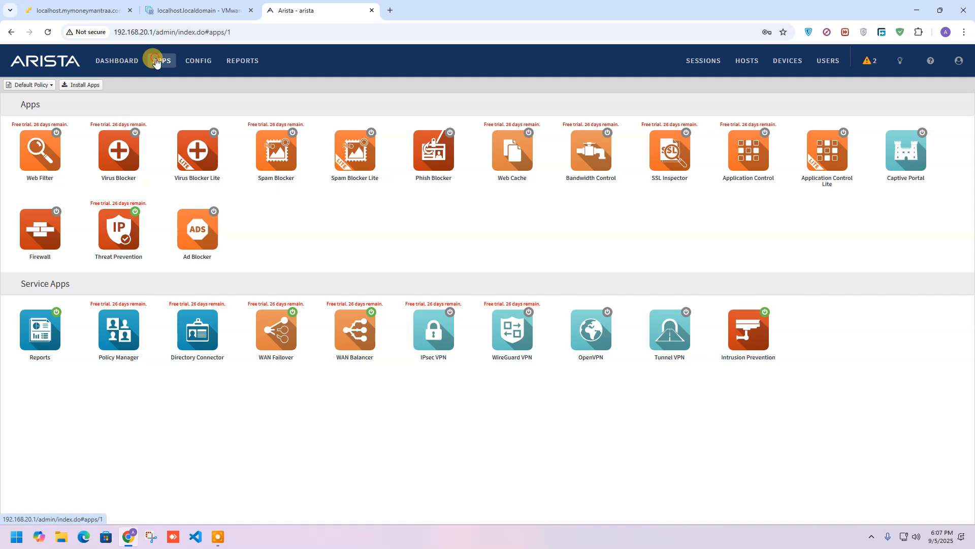
click(19, 87)
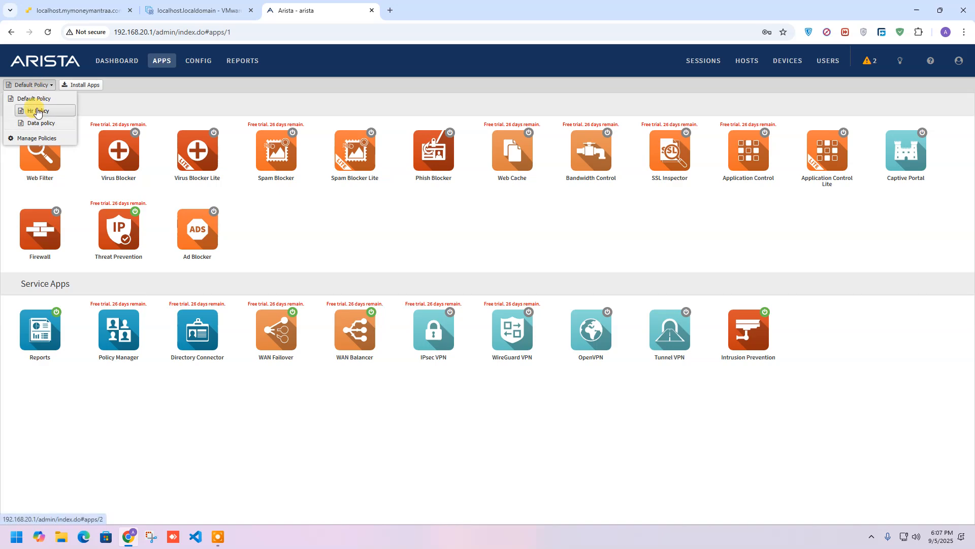
click(30, 84)
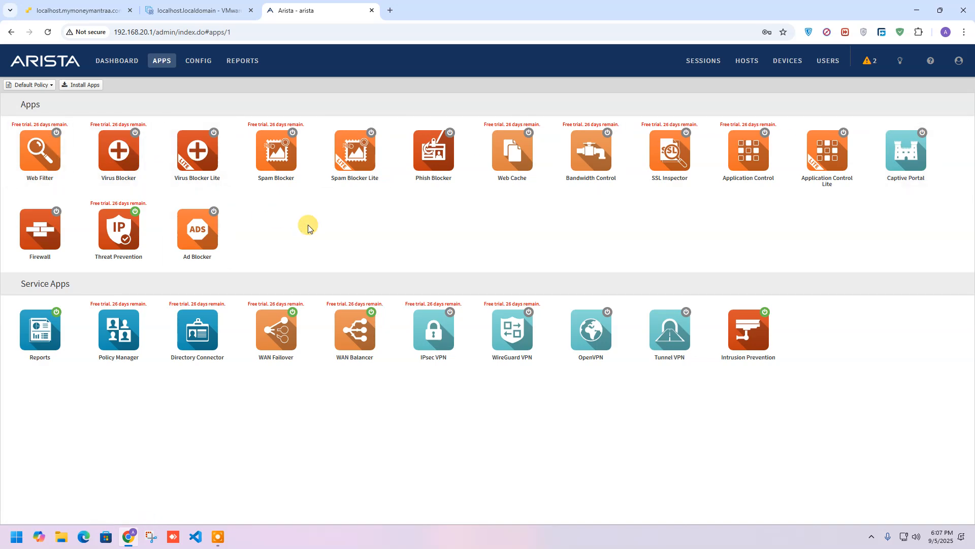
click(185, 61)
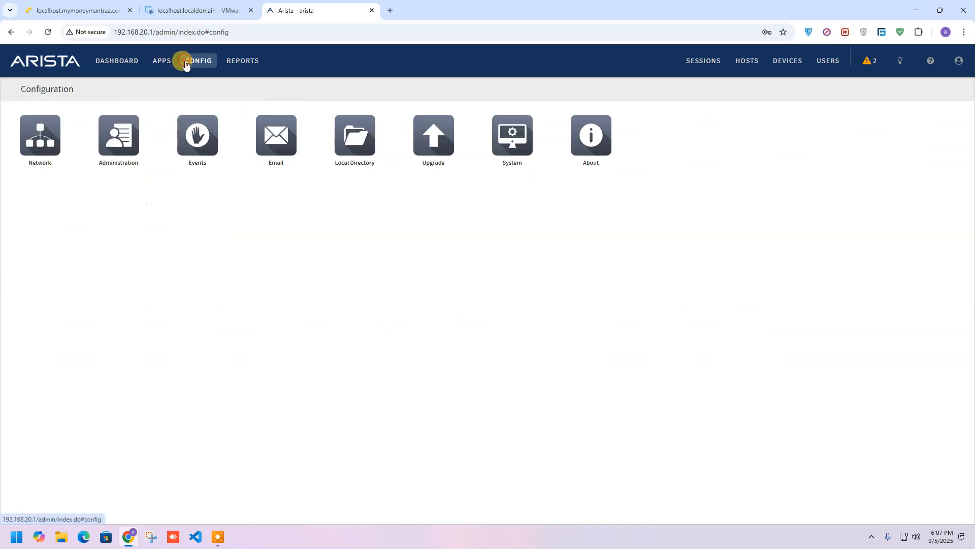
click(43, 146)
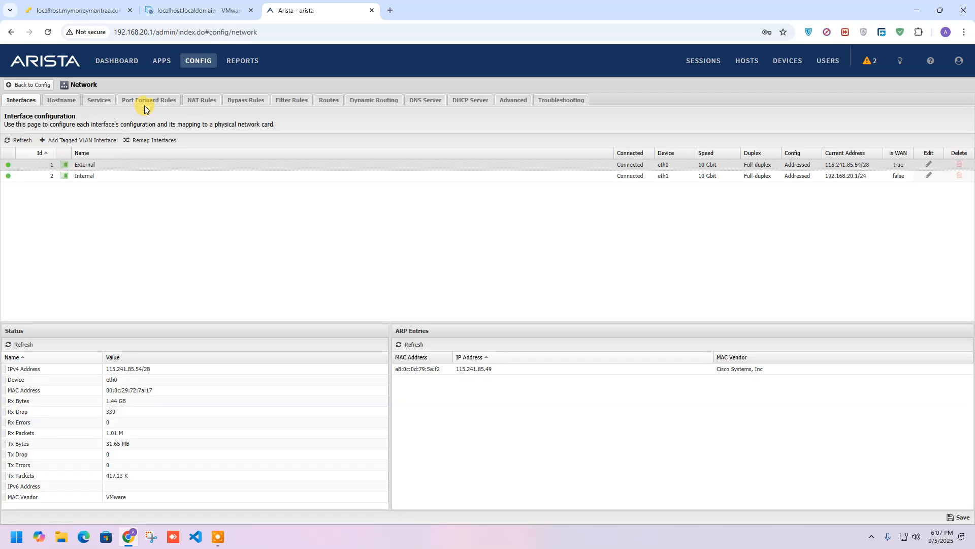
click(155, 101)
click(100, 101)
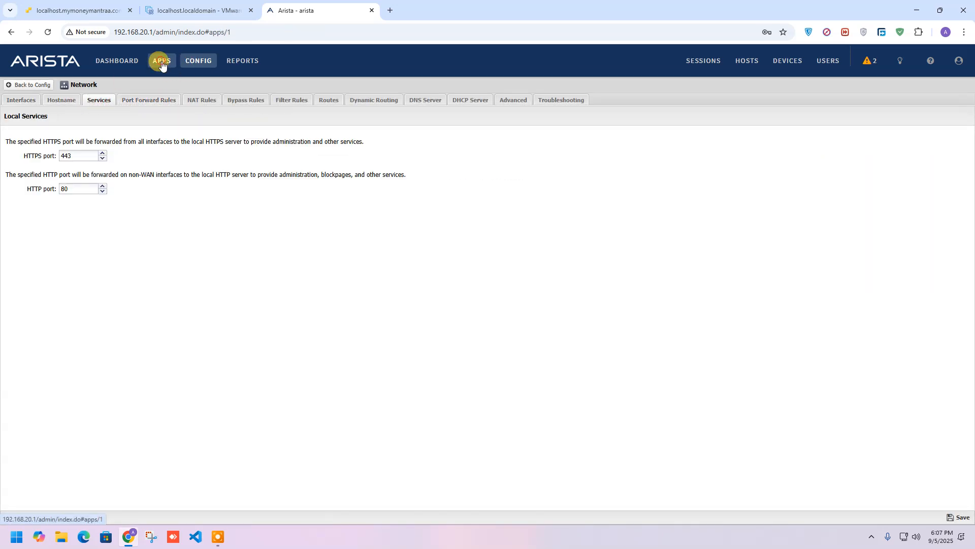
click(161, 61)
click(23, 87)
click(28, 85)
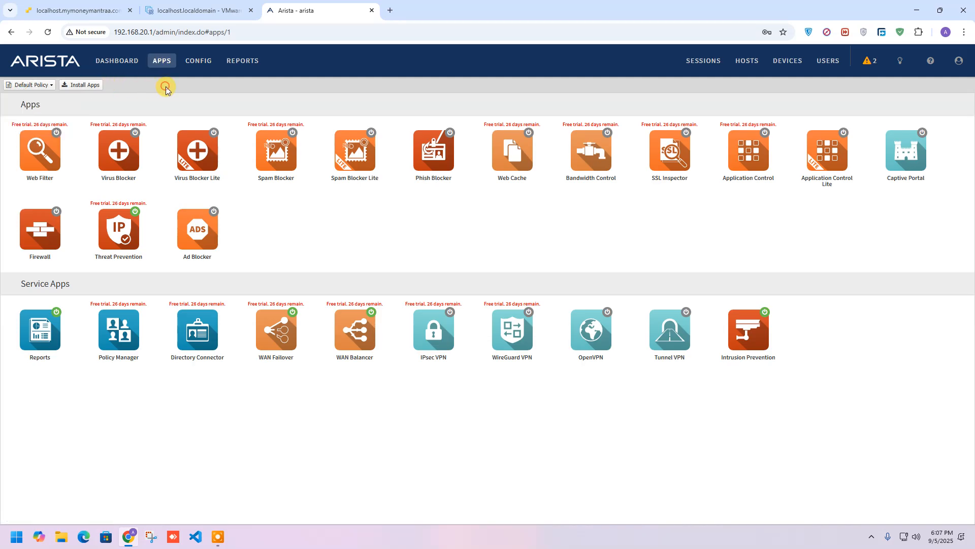
- Review the saved rules and policies in Policy Manager, and return to the apps overview
click(119, 329)
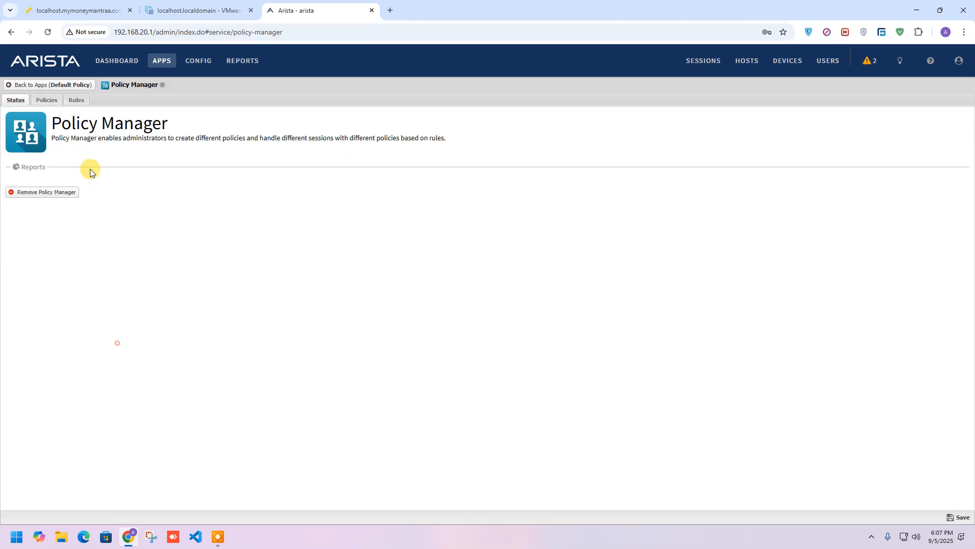
click(46, 100)
click(76, 100)
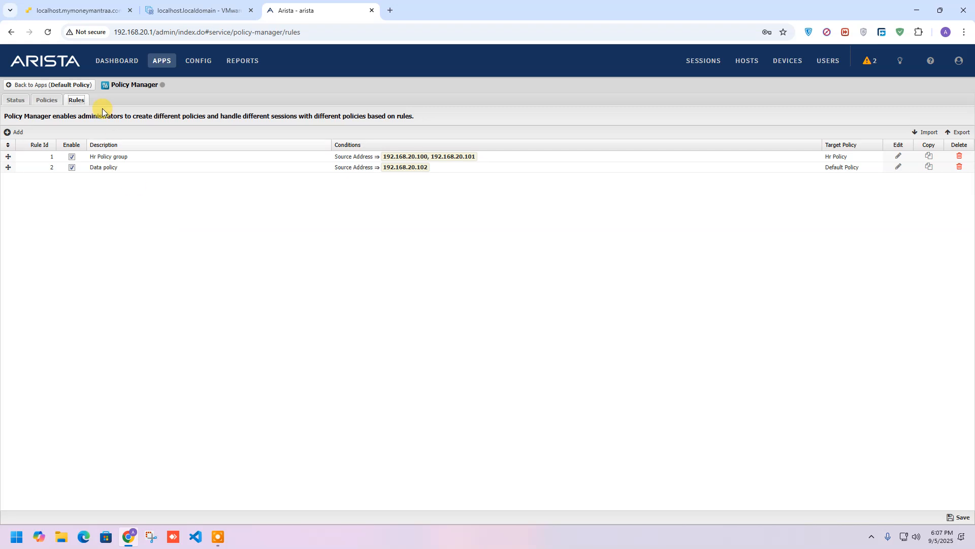
click(45, 100)
click(45, 85)
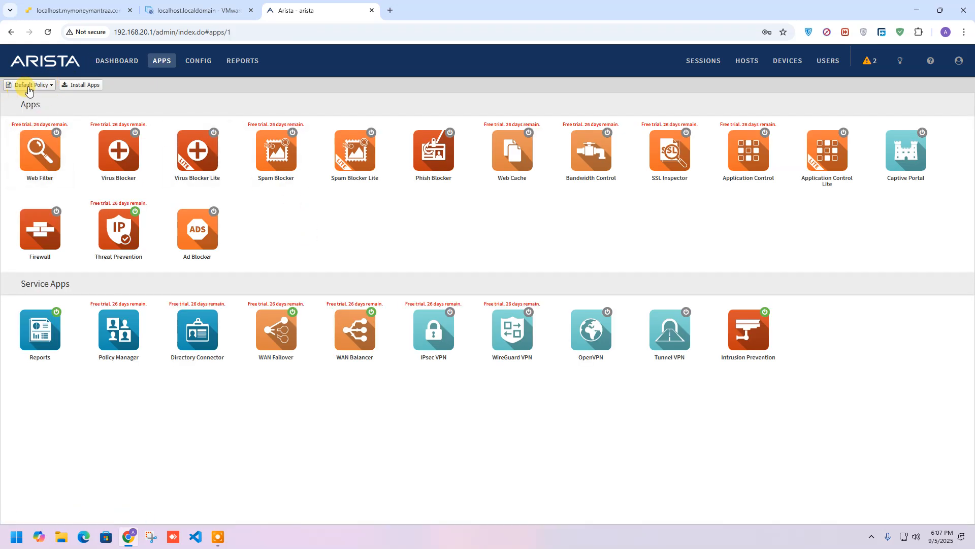
- Compare the apps installed under Hr Policy and Data policy, ending on the Hr Policy apps
click(28, 87)
click(36, 111)
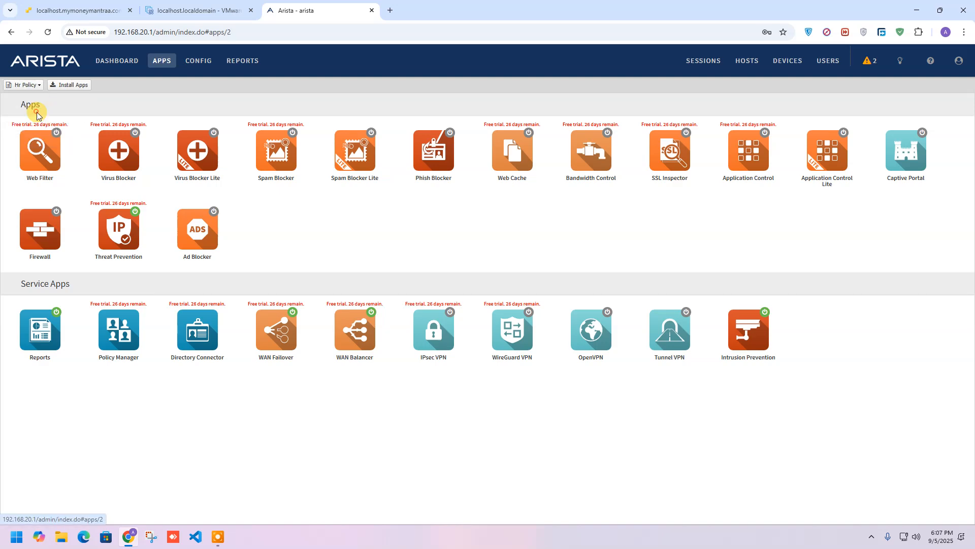
click(39, 85)
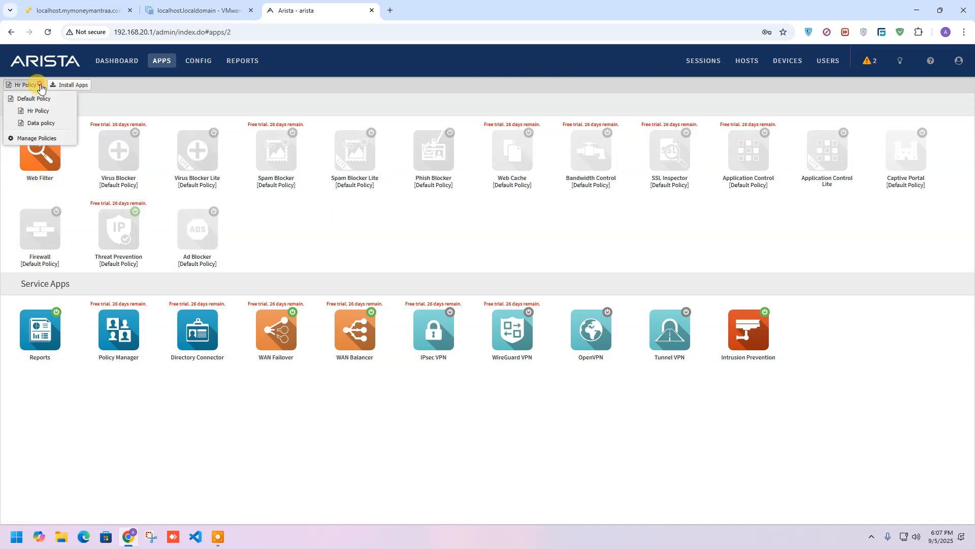
click(35, 123)
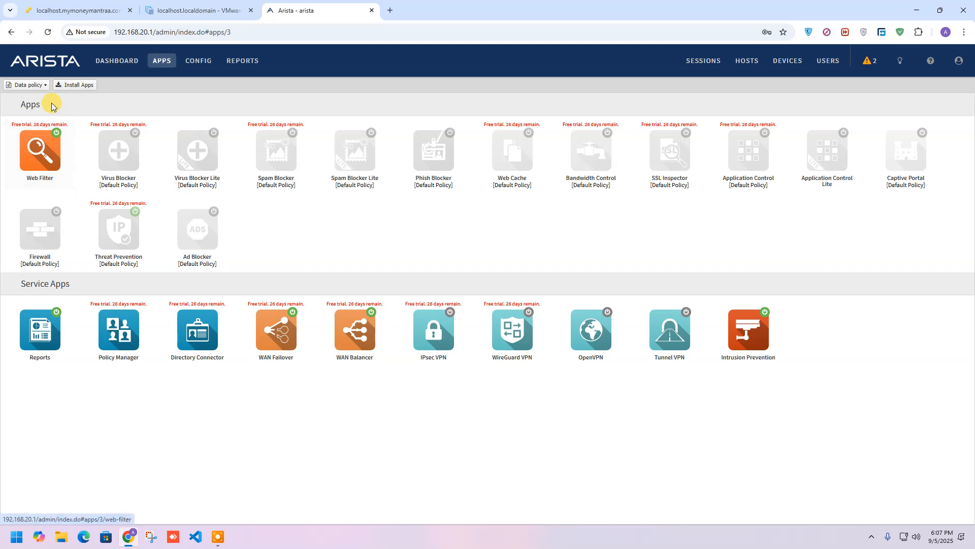
click(31, 85)
click(33, 111)
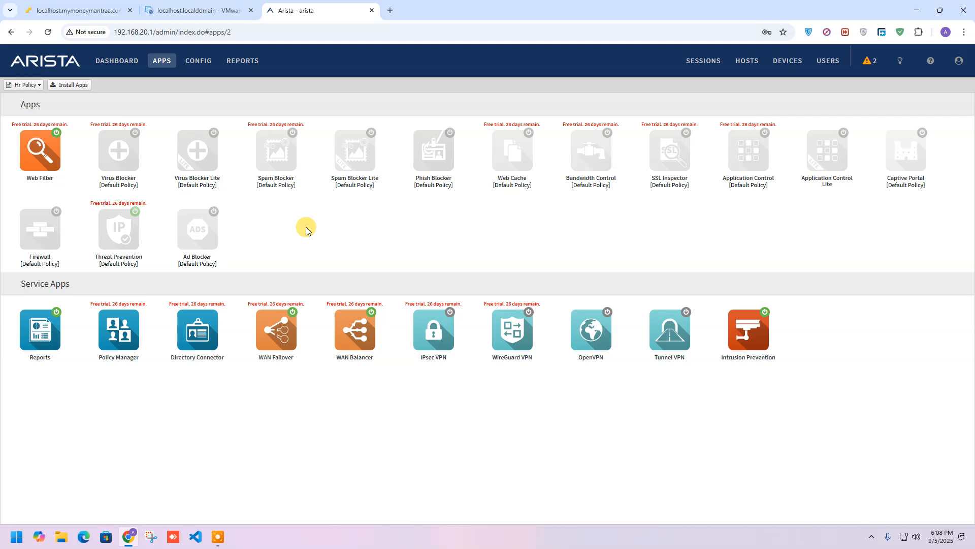
click(218, 536)
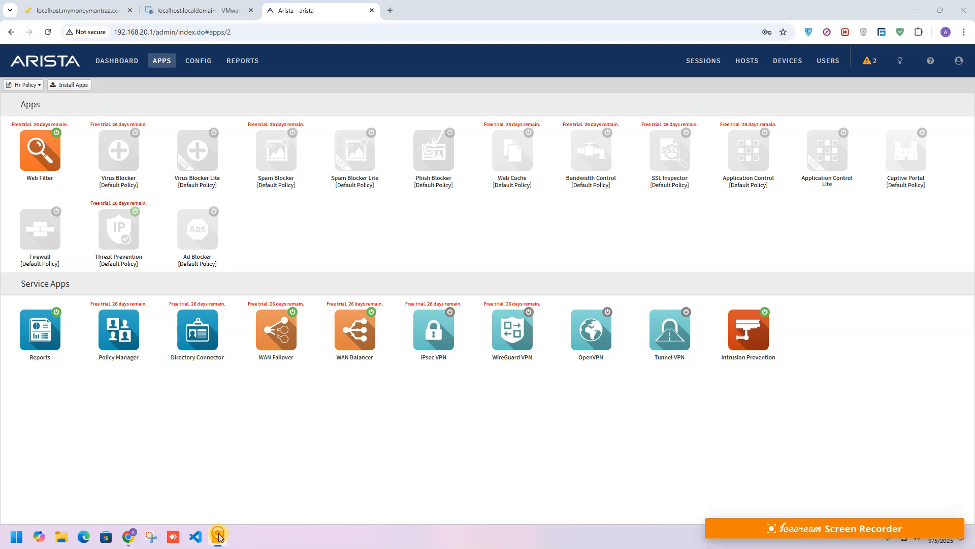